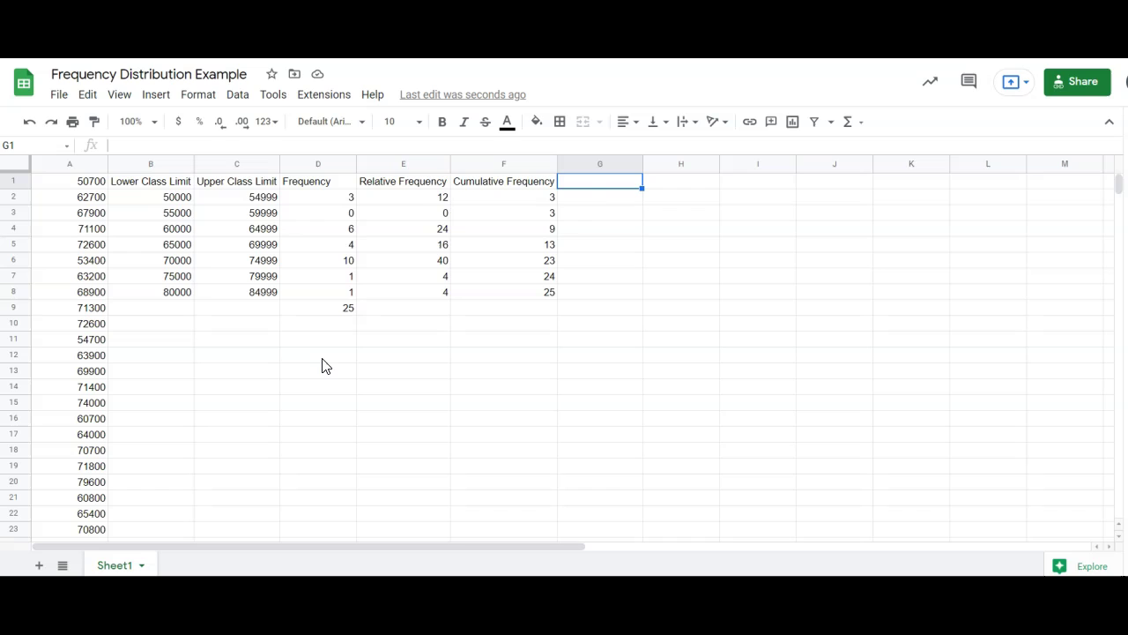
Head column G with 'Class Boundaries' in G1.
{"action": "left_click", "coordinate": [574, 184]}
{"action": "type", "text": "Class Boundaries"}
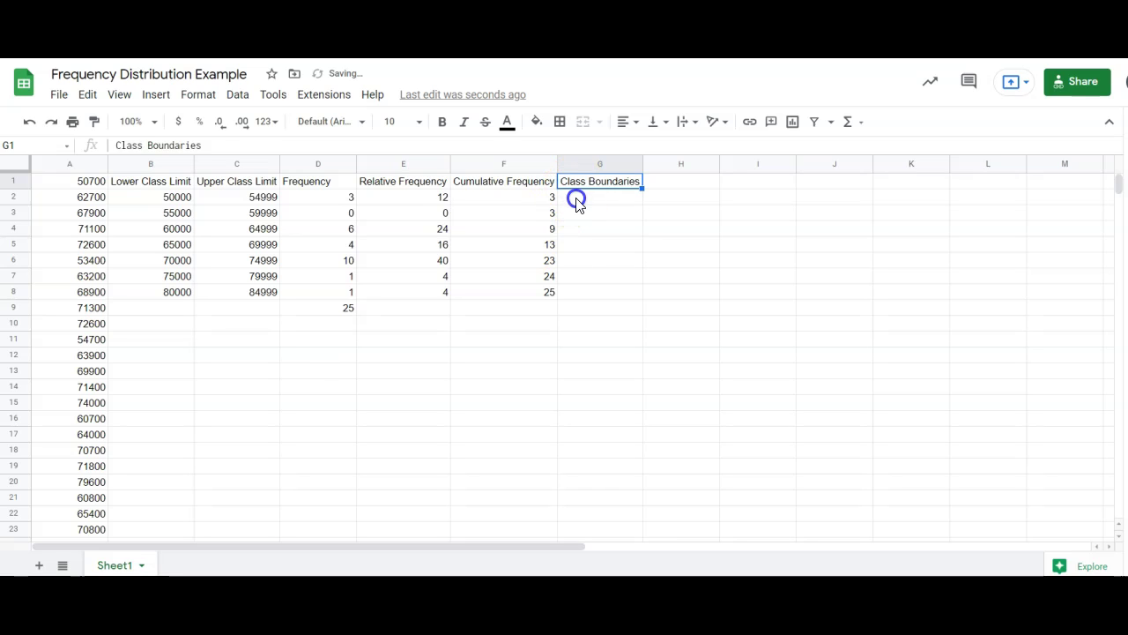
{"action": "left_click", "coordinate": [578, 201]}
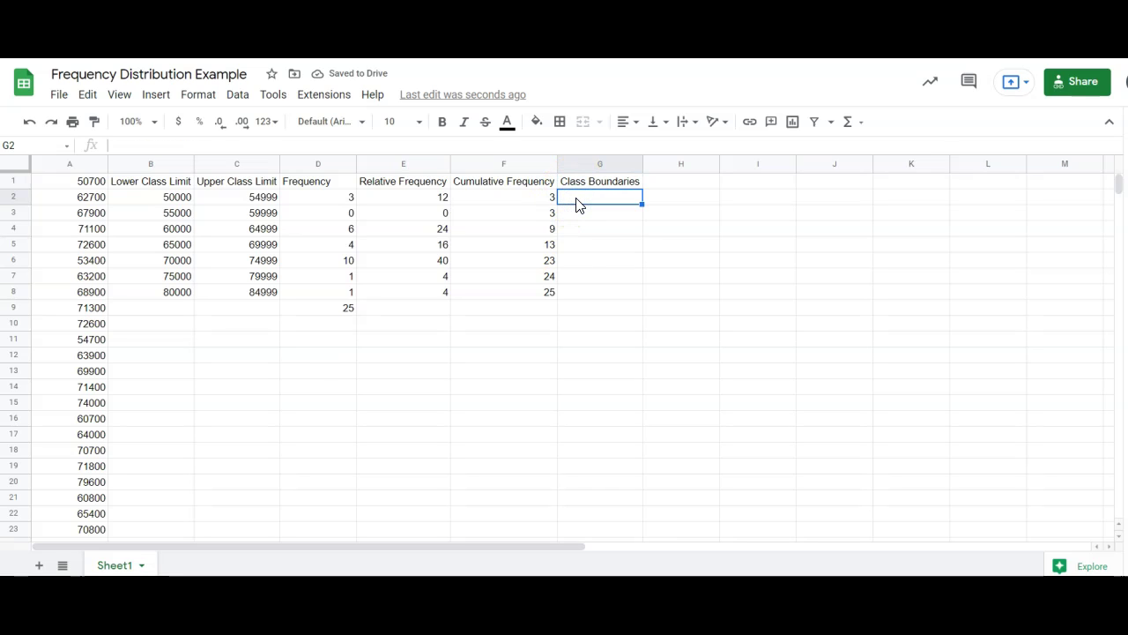
Enter =AVERAGE(C2,B3) in G3 to get the first boundary, 54999.5.
{"action": "key", "text": "Down"}
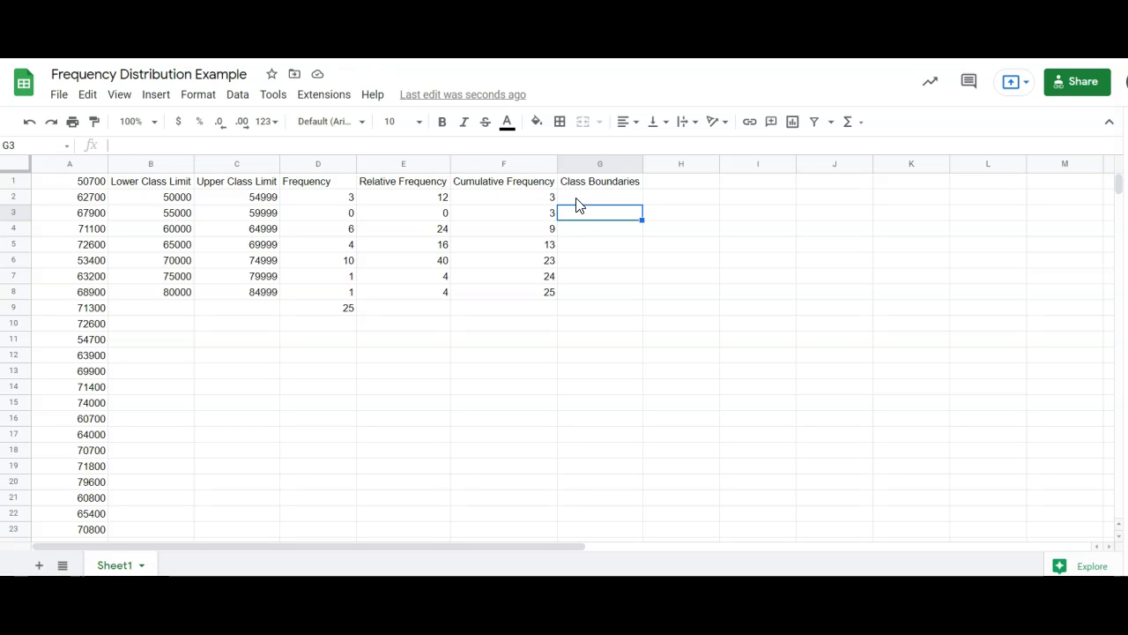
{"action": "type", "text": "="}
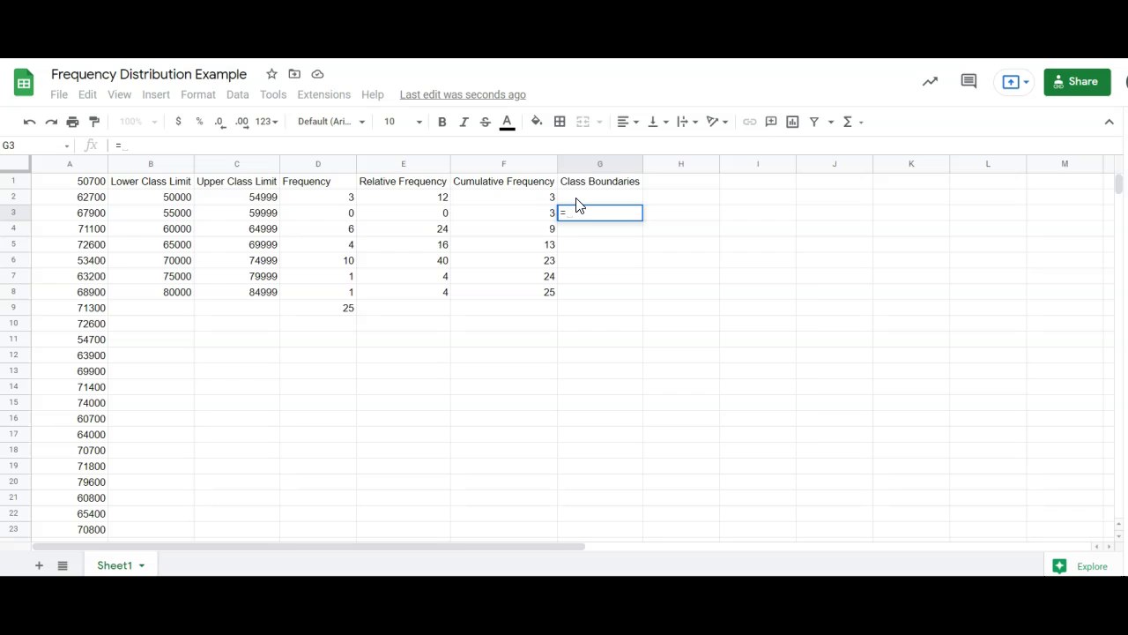
{"action": "type", "text": "ave"}
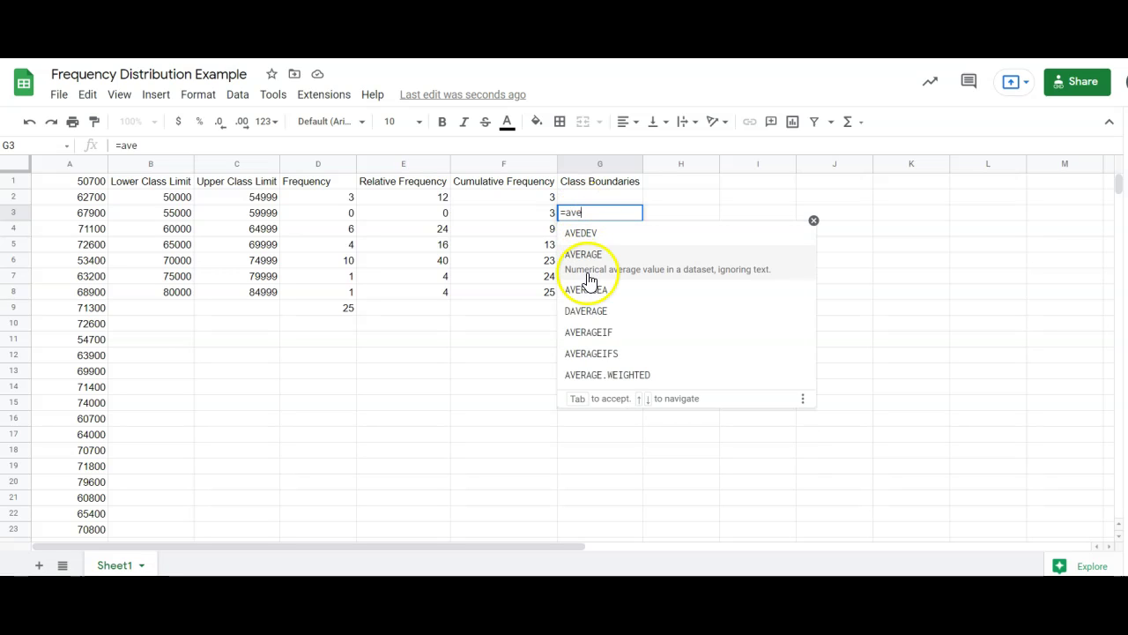
{"action": "left_click", "coordinate": [588, 278]}
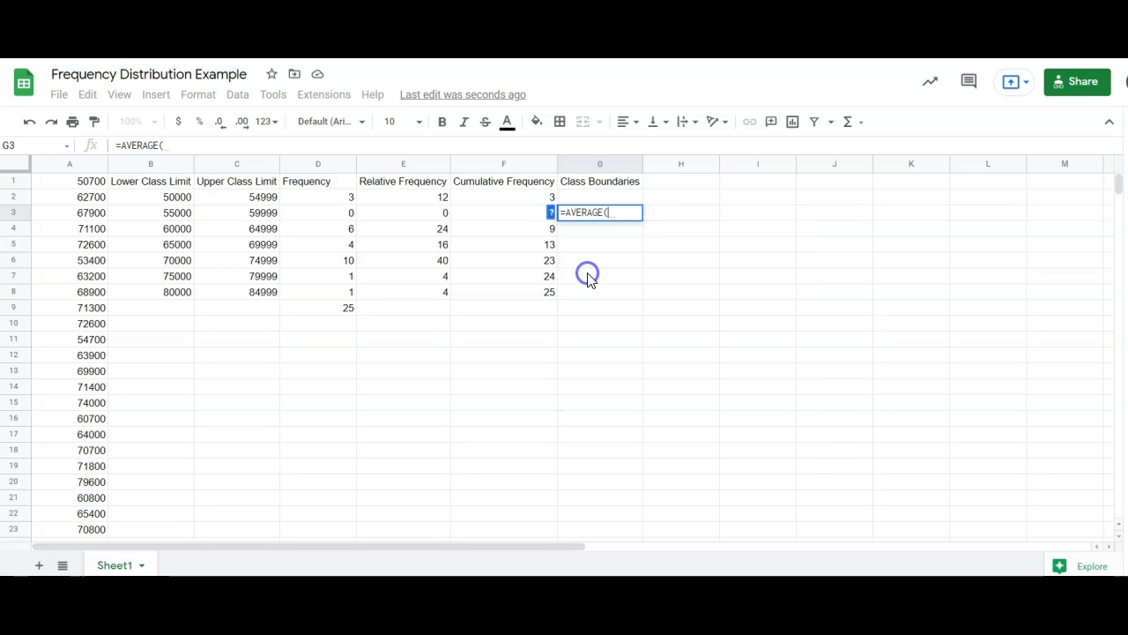
{"action": "left_click", "coordinate": [253, 204]}
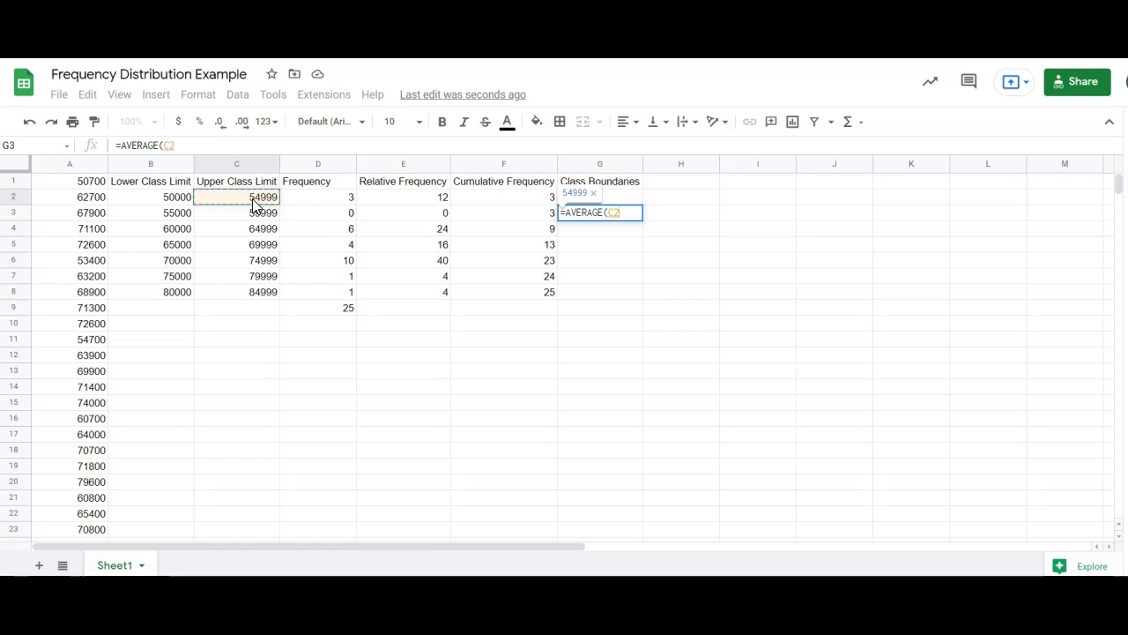
{"action": "type", "text": ","}
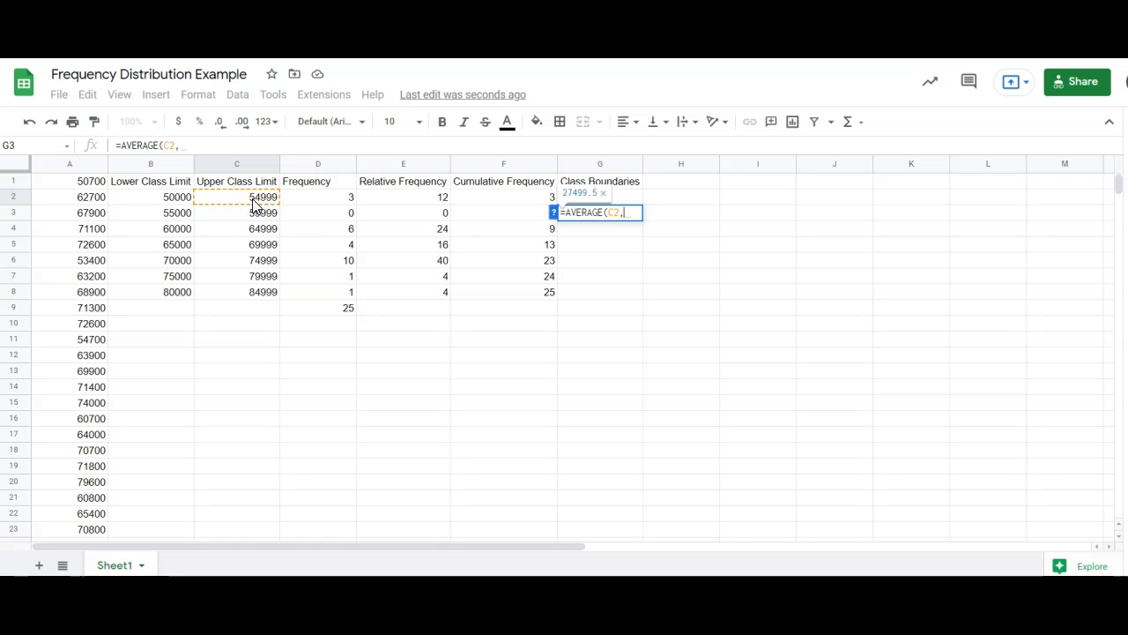
{"action": "left_click", "coordinate": [171, 217]}
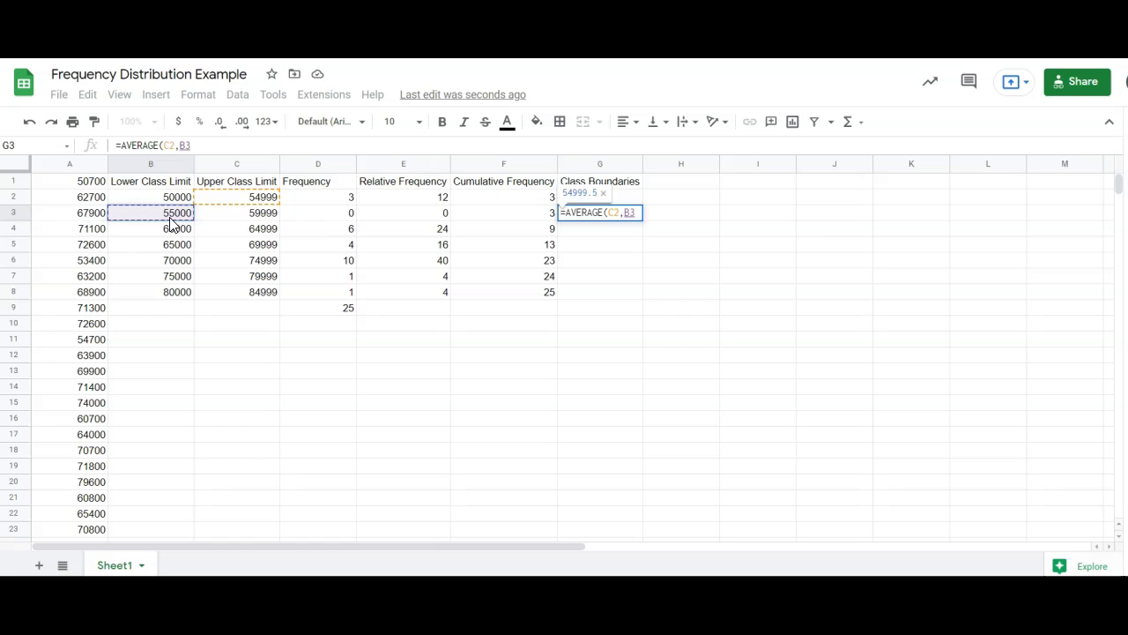
{"action": "key", "text": "Return"}
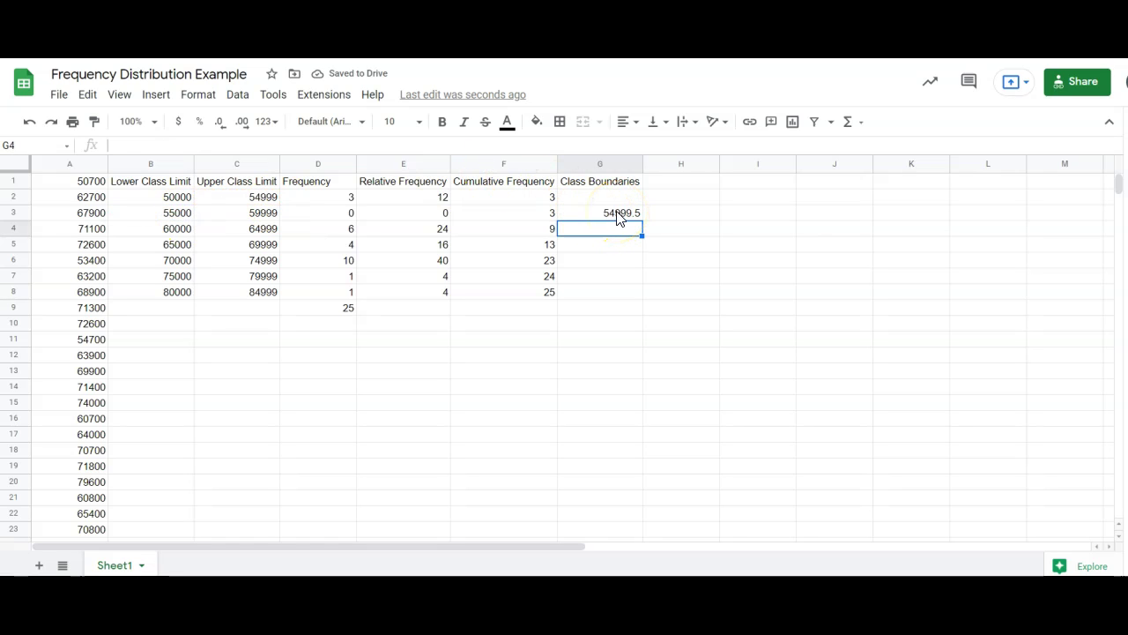
Enter =G3+5000 in G4, giving 59999.5.
{"action": "type", "text": "="}
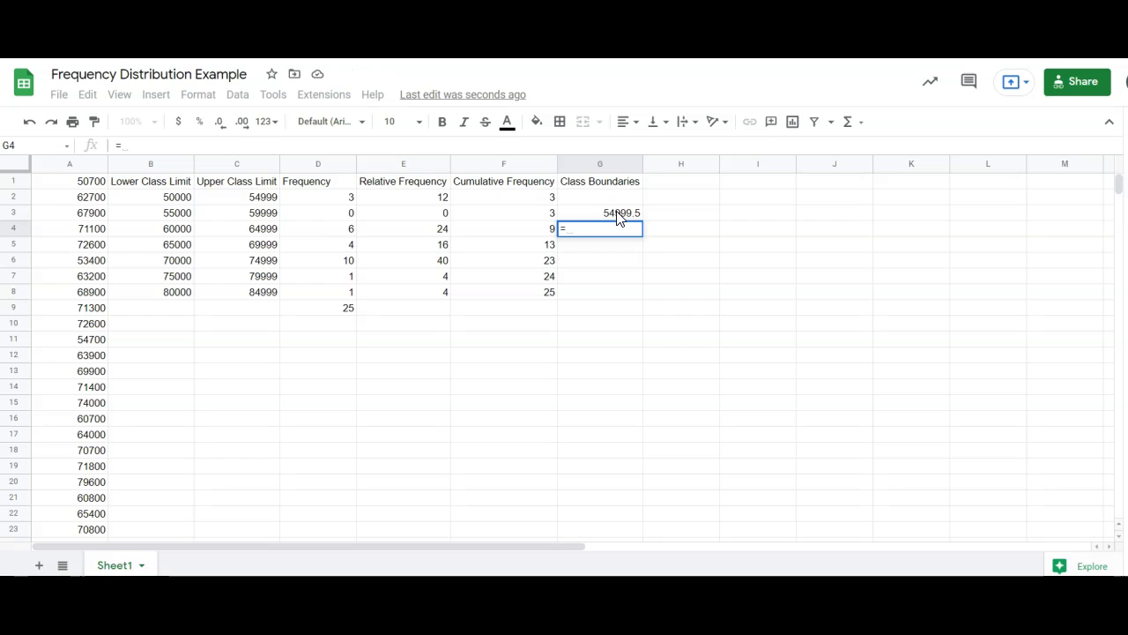
{"action": "left_click", "coordinate": [617, 214]}
{"action": "type", "text": "+"}
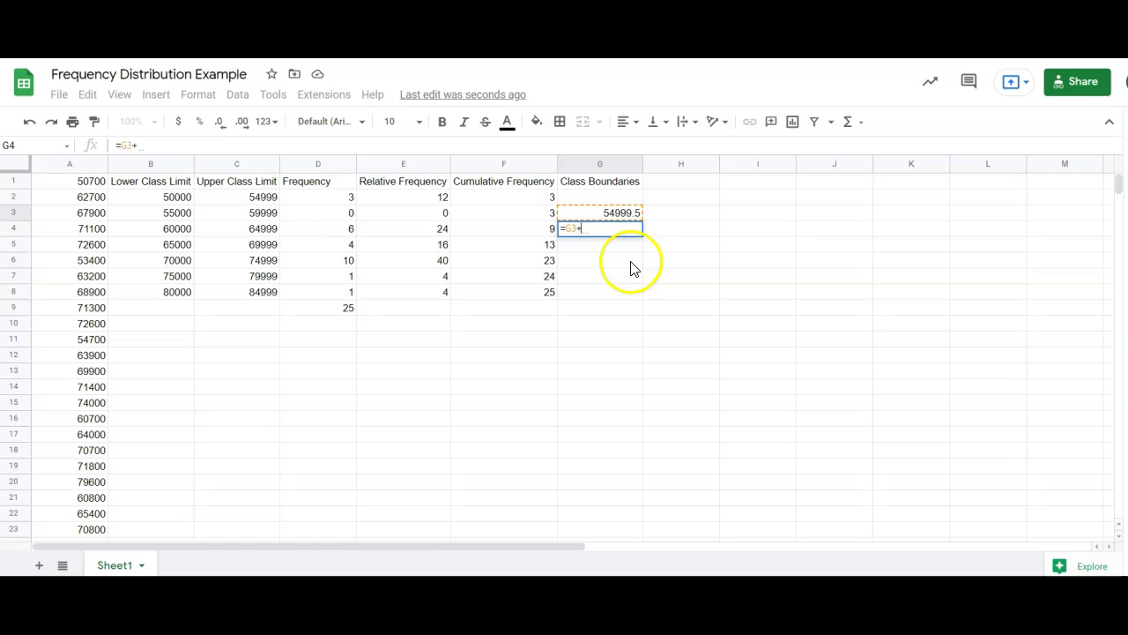
{"action": "type", "text": "5000"}
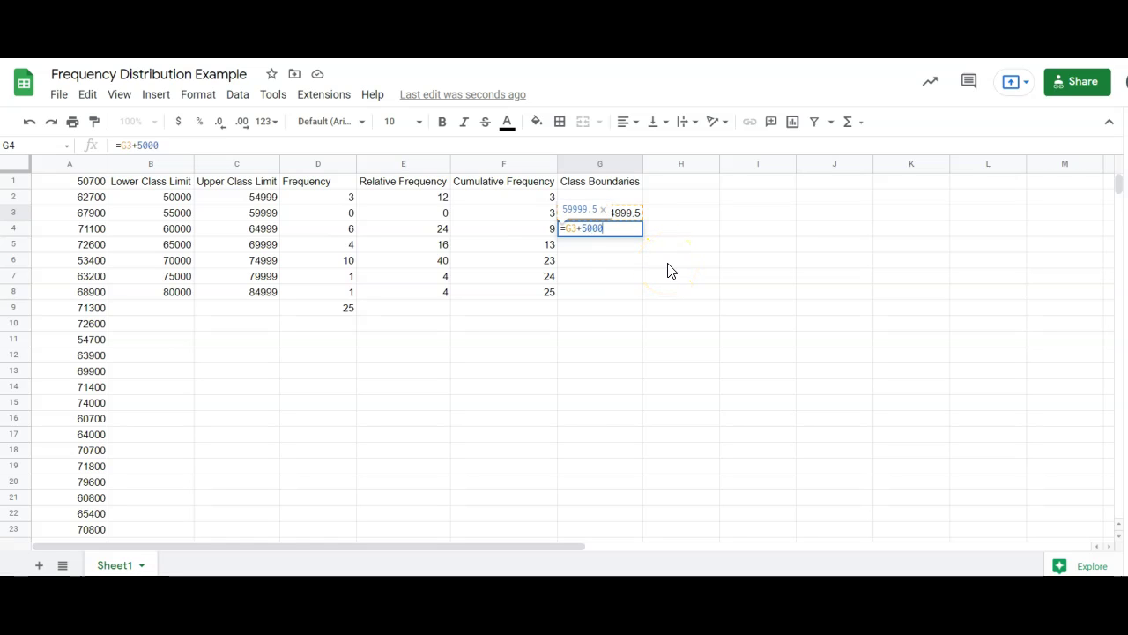
{"action": "key", "text": "Return"}
Fill G4's formula down to G9 (ending at 84999.5) and clear the extra 89999.5 in G10.
{"action": "left_click", "coordinate": [636, 235]}
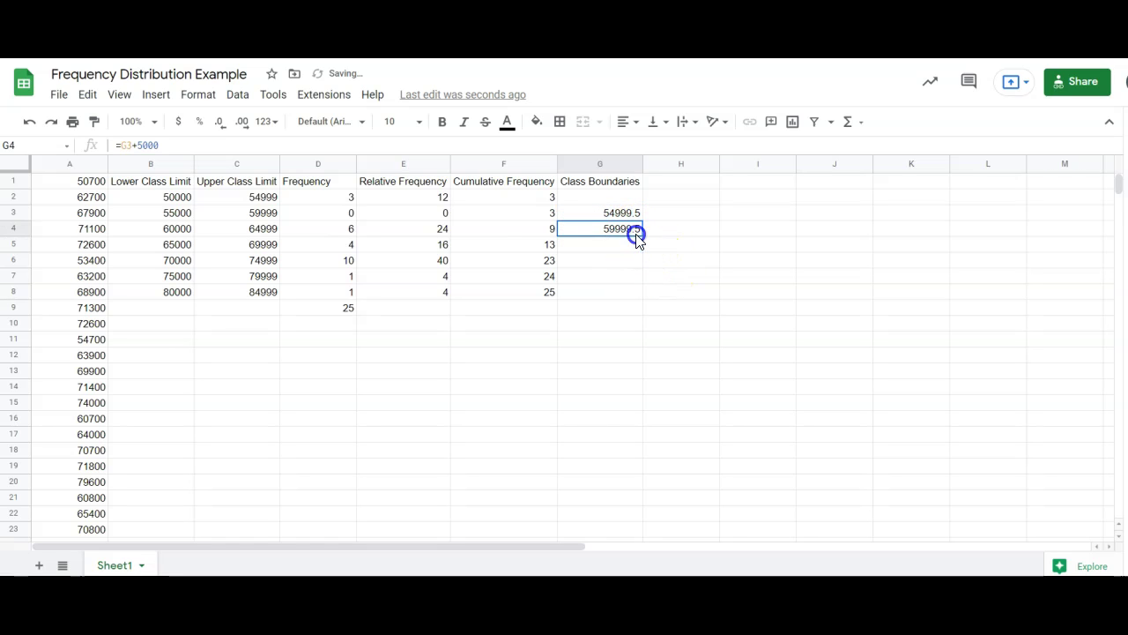
{"action": "left_click_drag", "start_coordinate": [641, 235], "coordinate": [632, 327]}
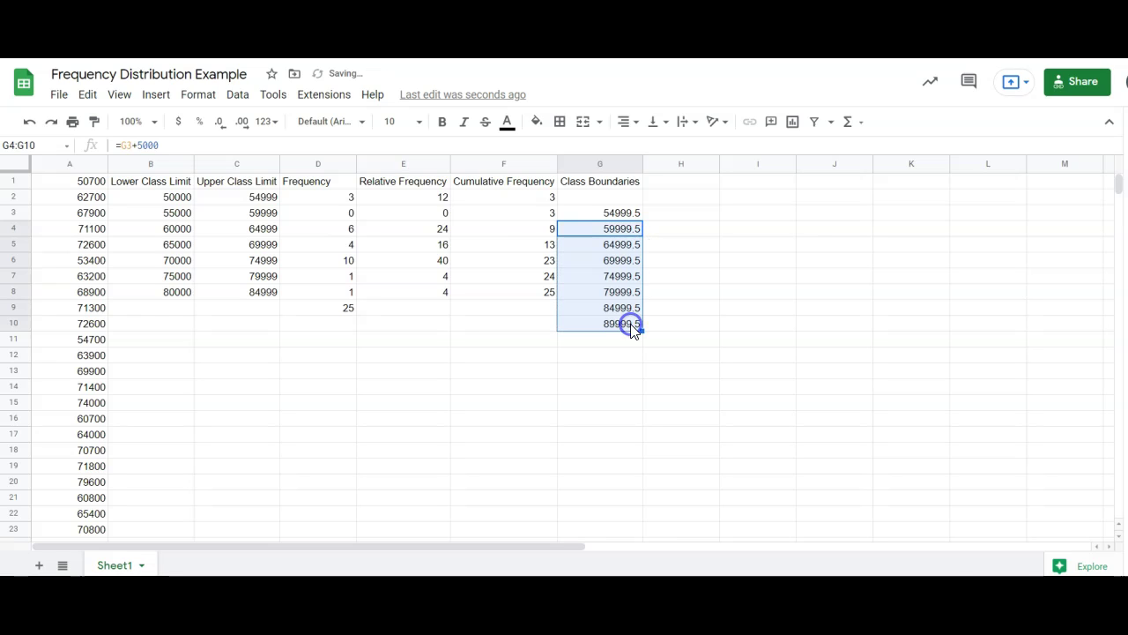
{"action": "left_click", "coordinate": [239, 297]}
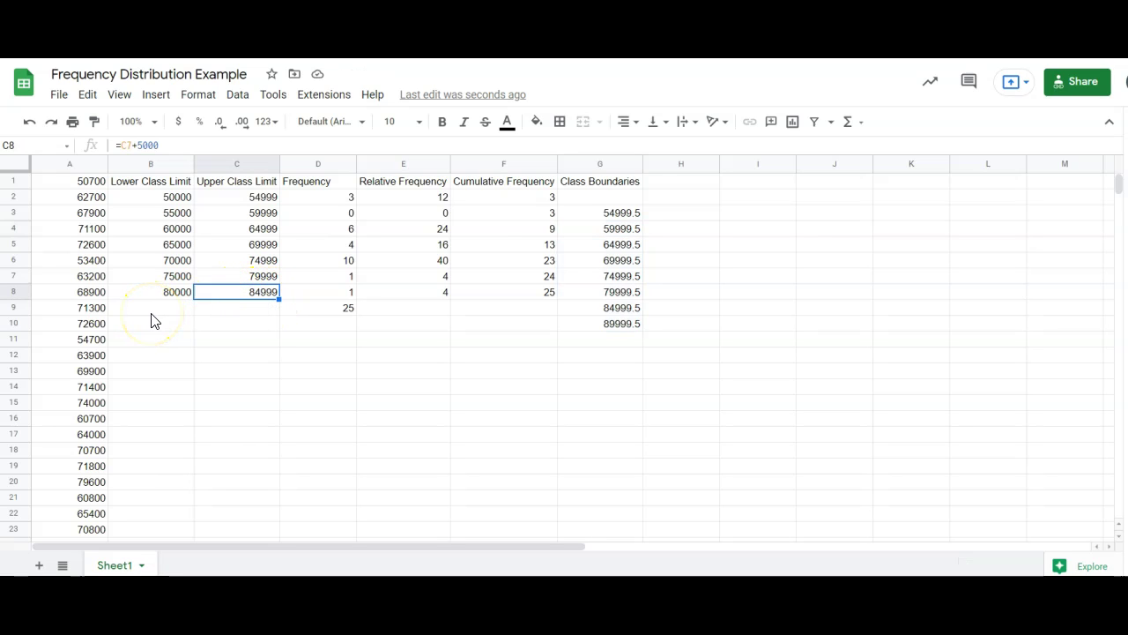
{"action": "left_click", "coordinate": [629, 331]}
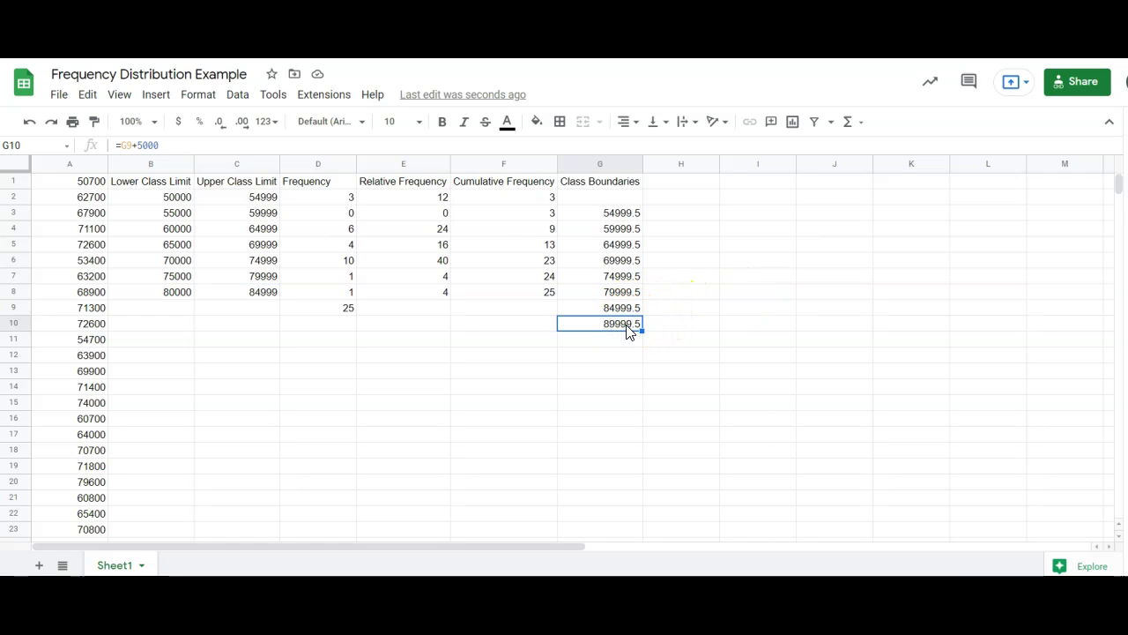
{"action": "key", "text": "Delete"}
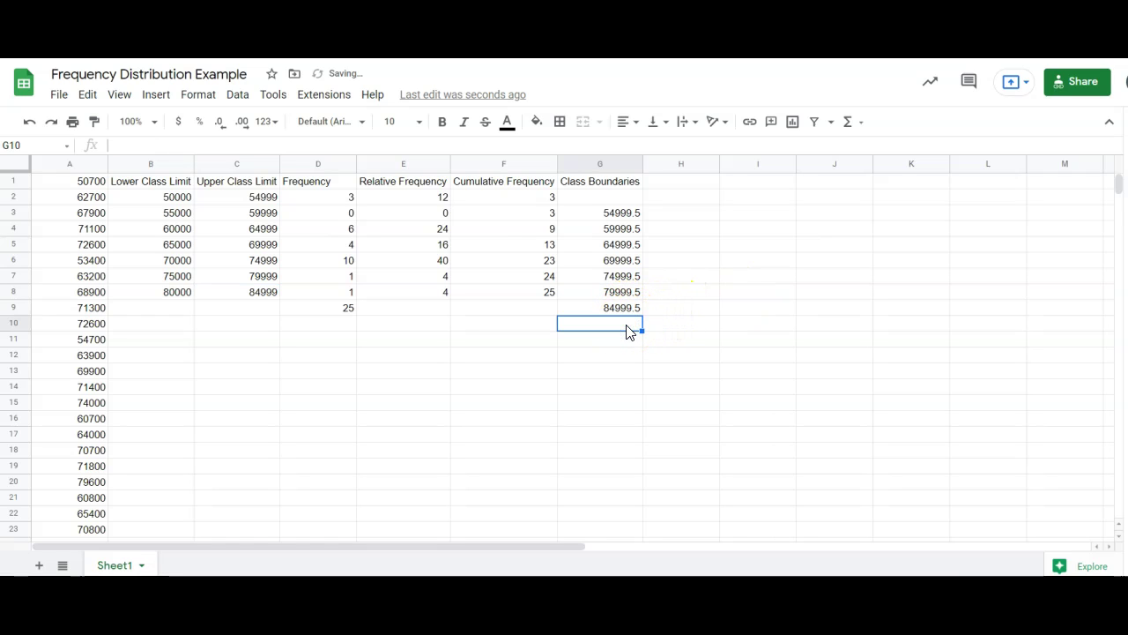
Enter =G3-5000 in G2 to give the lowest boundary, 49999.5.
{"action": "left_click", "coordinate": [609, 215]}
{"action": "left_click", "coordinate": [607, 196]}
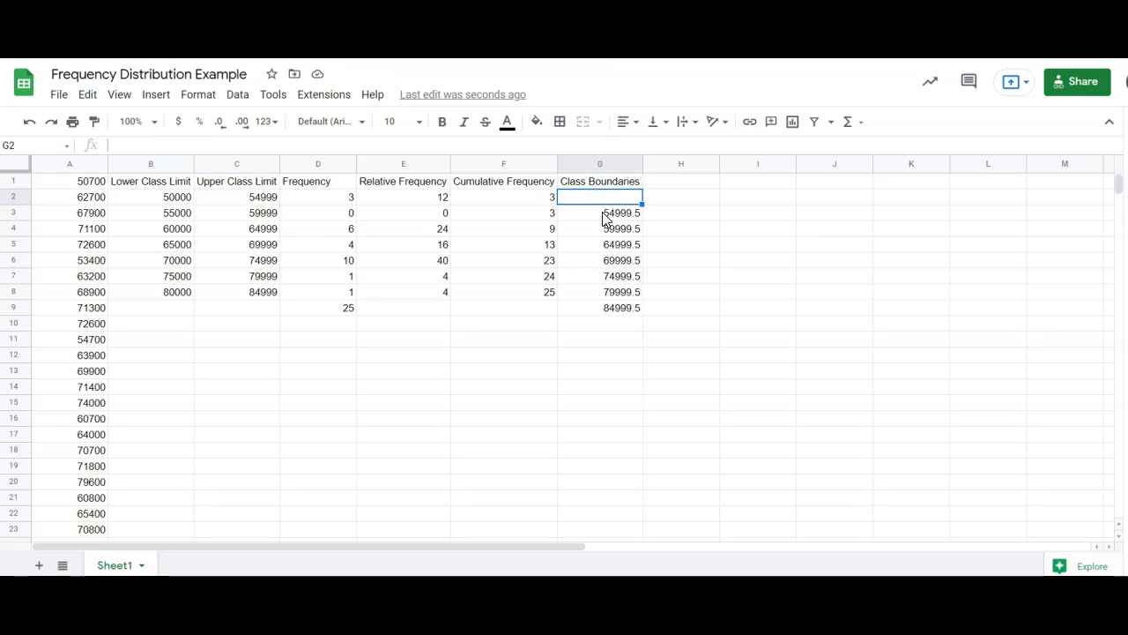
{"action": "left_click", "coordinate": [604, 216]}
{"action": "left_click", "coordinate": [605, 196]}
{"action": "type", "text": "="}
{"action": "left_click", "coordinate": [605, 214]}
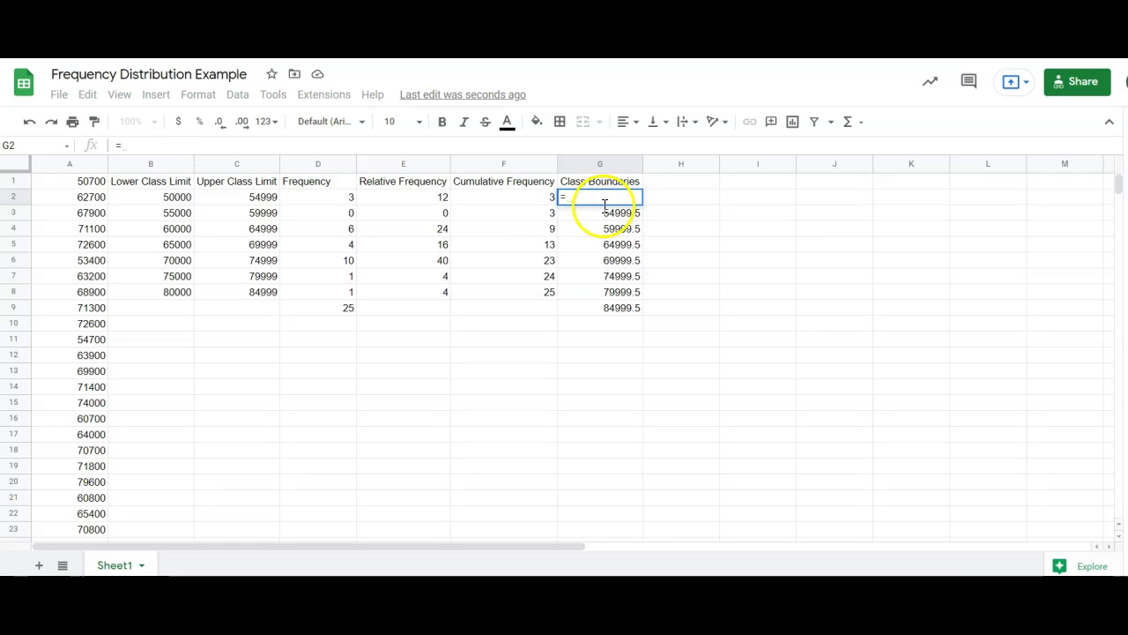
{"action": "type", "text": "-"}
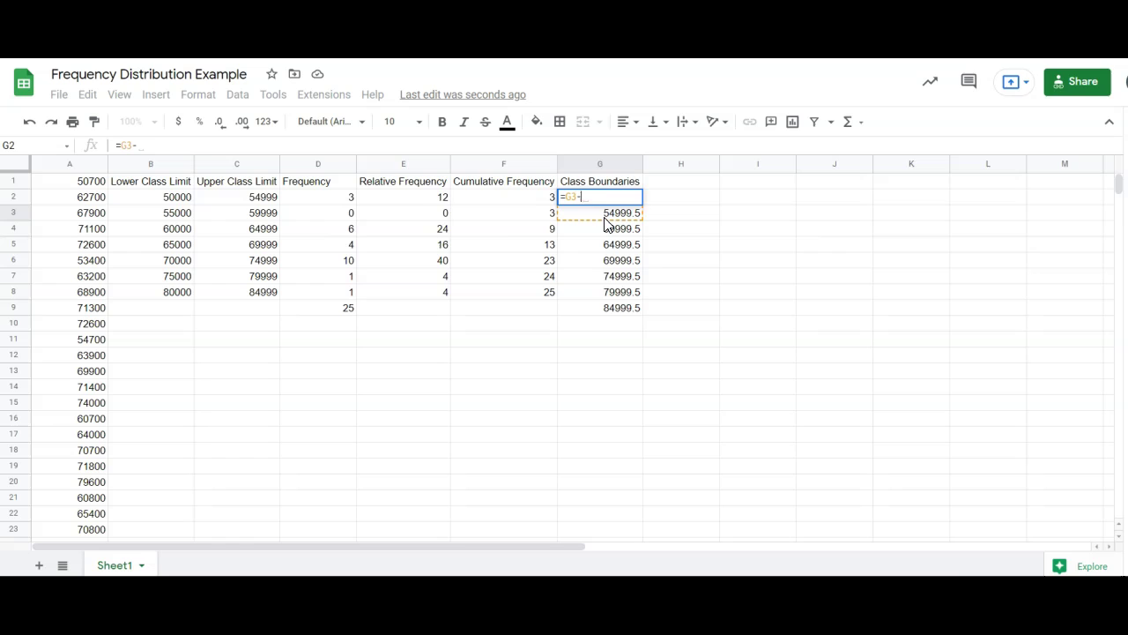
{"action": "type", "text": "5000"}
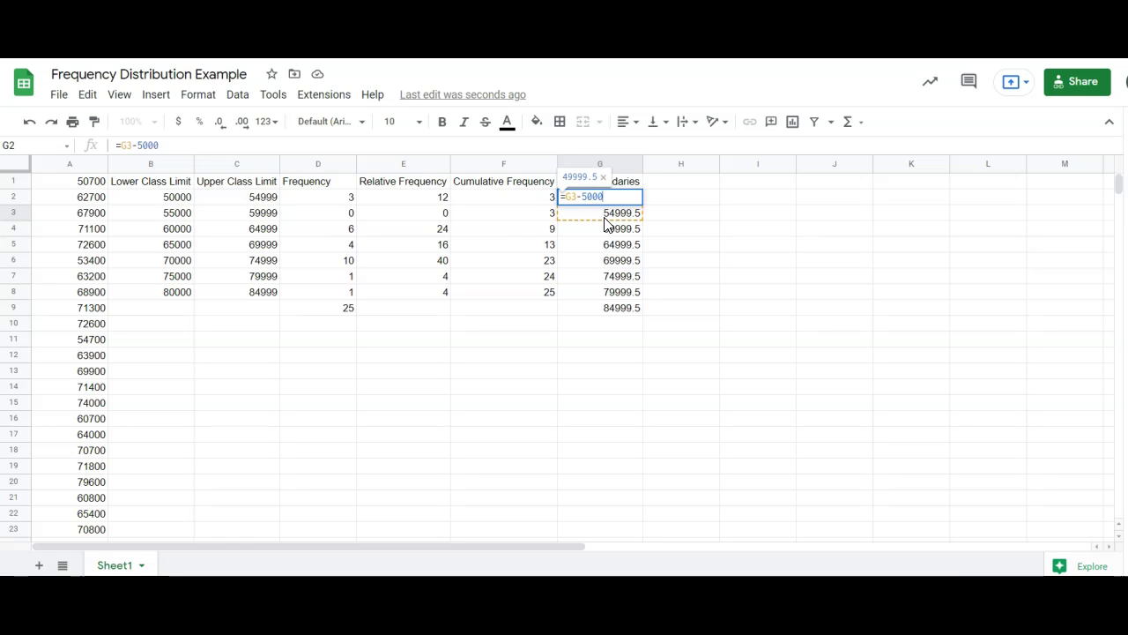
{"action": "key", "text": "Return"}
Review the G2:G9 boundaries and G3's AVERAGE formula, leaving it unchanged.
{"action": "left_click", "coordinate": [181, 199]}
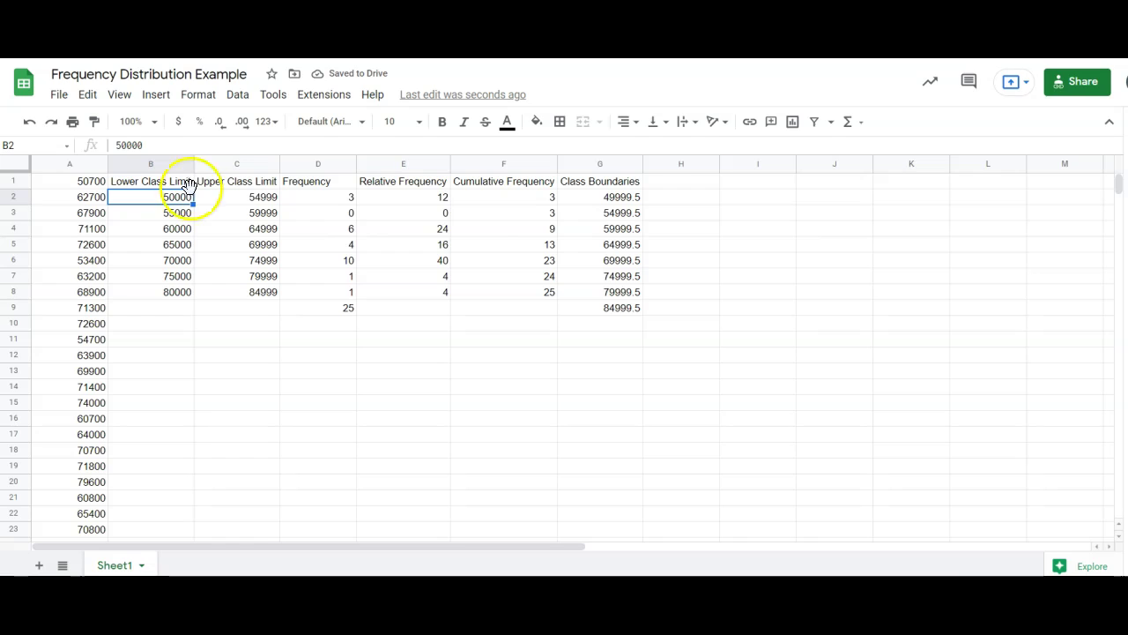
{"action": "left_click", "coordinate": [617, 200]}
{"action": "left_click_drag", "start_coordinate": [605, 245], "coordinate": [604, 306]}
{"action": "left_click", "coordinate": [599, 214]}
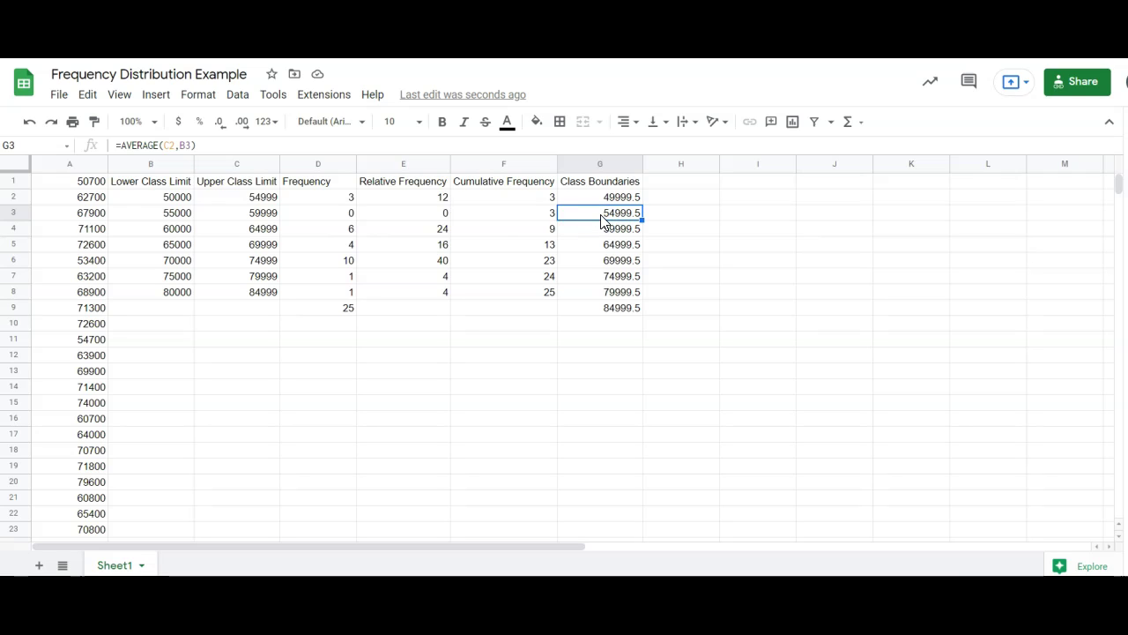
{"action": "double_click", "coordinate": [602, 220]}
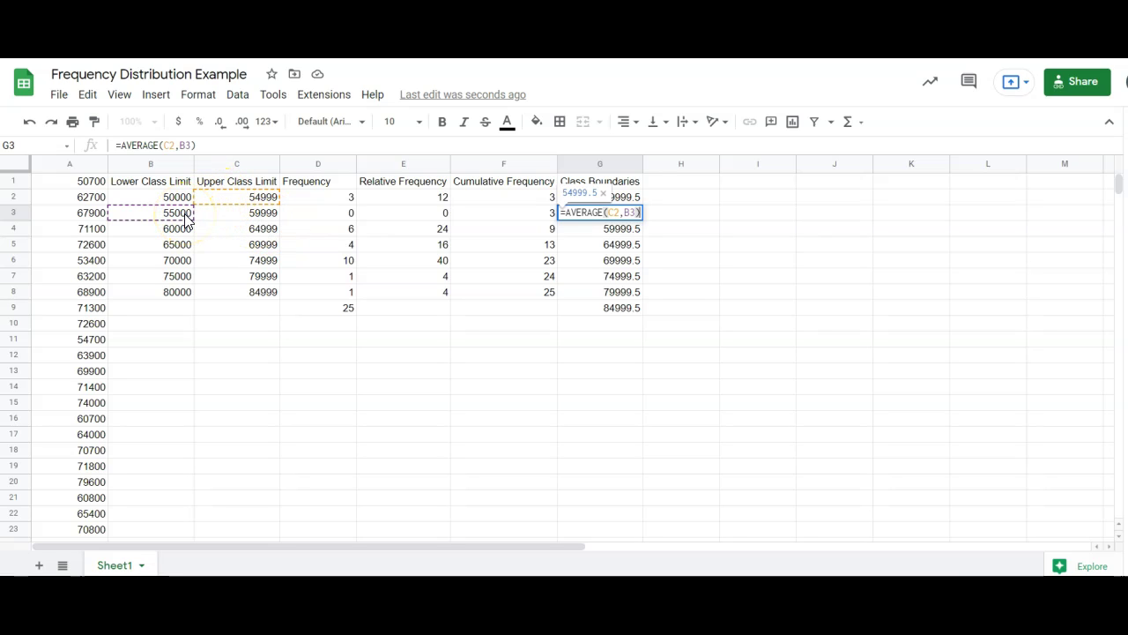
{"action": "key", "text": "Return"}
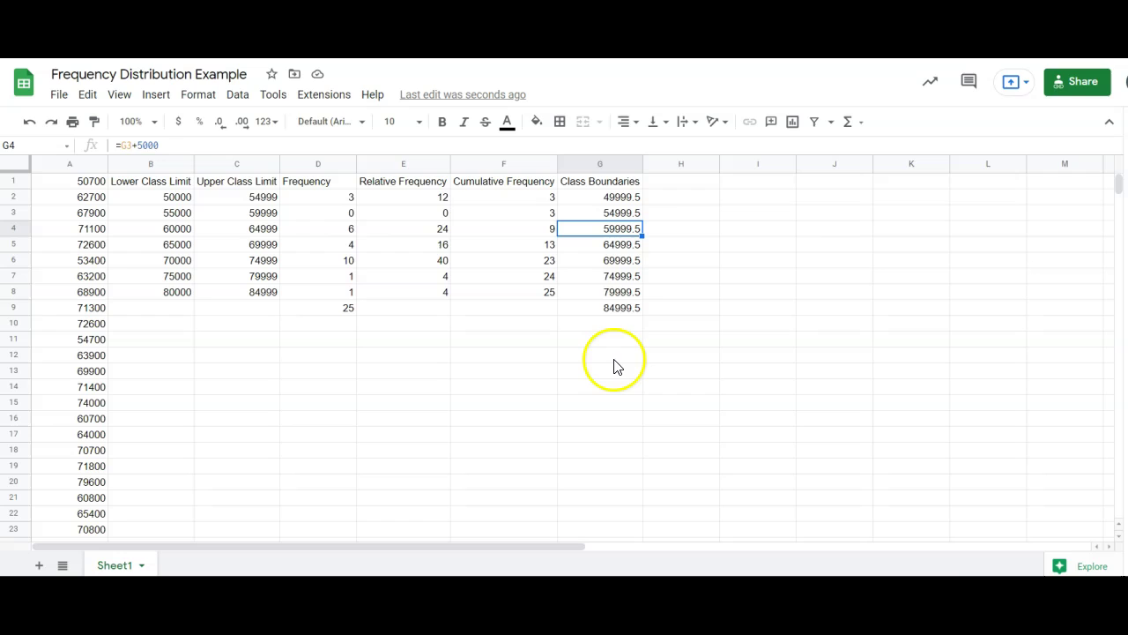
Head column H with 'Class Midpoints' in H1.
{"action": "left_click", "coordinate": [667, 188]}
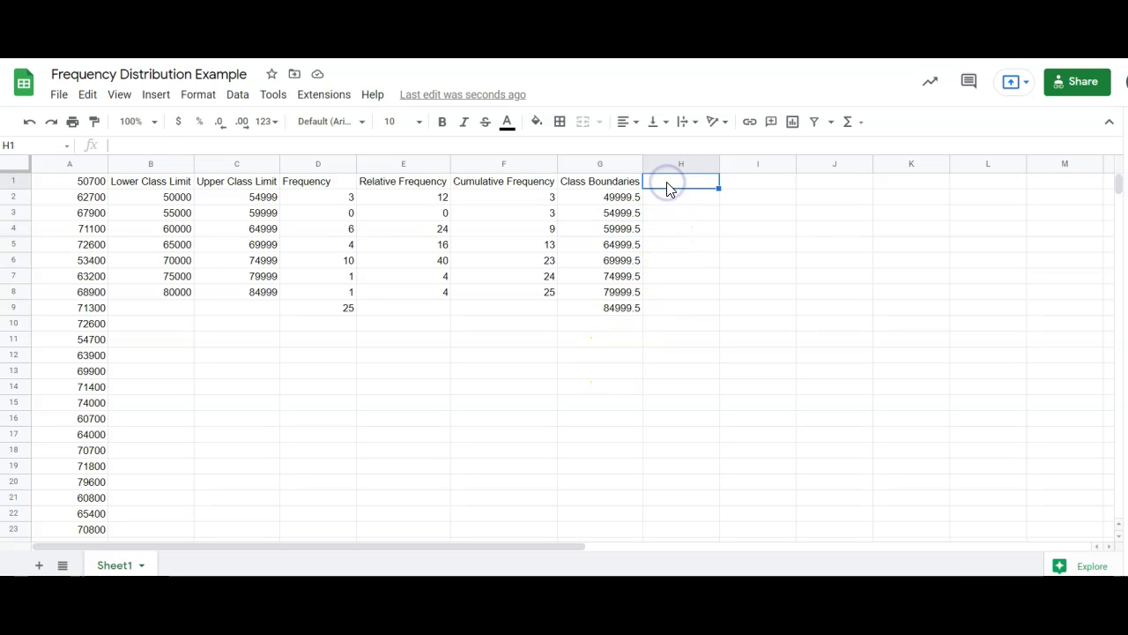
{"action": "type", "text": "Class Midpoints"}
{"action": "key", "text": "Return"}
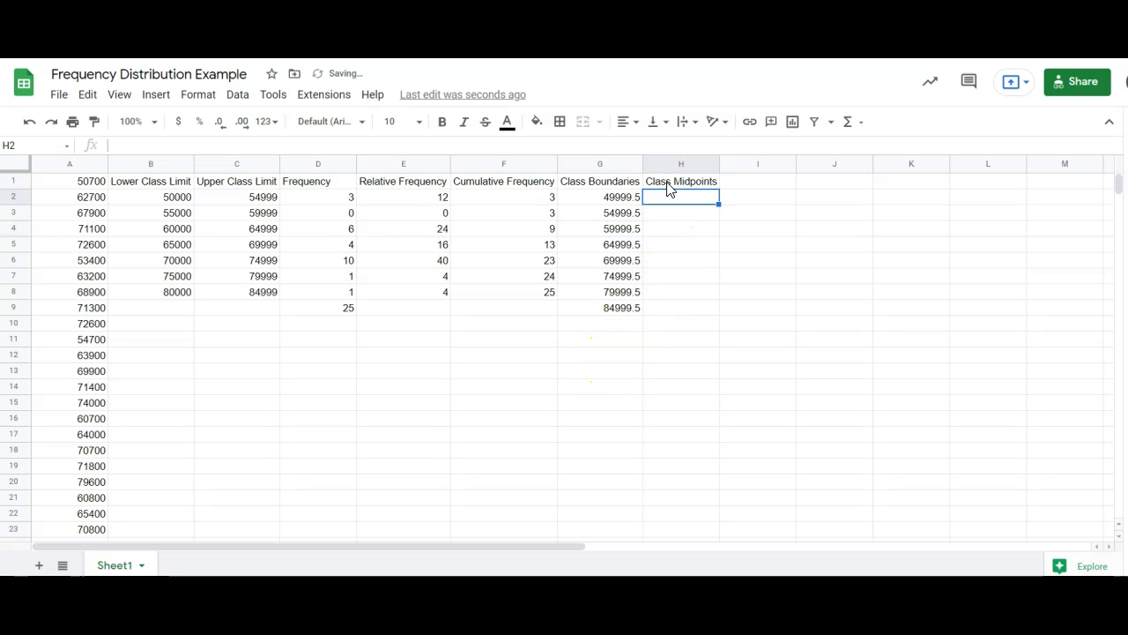
Enter =AVERAGE(B2,C2) in H2, giving the midpoint 52499.5.
{"action": "type", "text": "="}
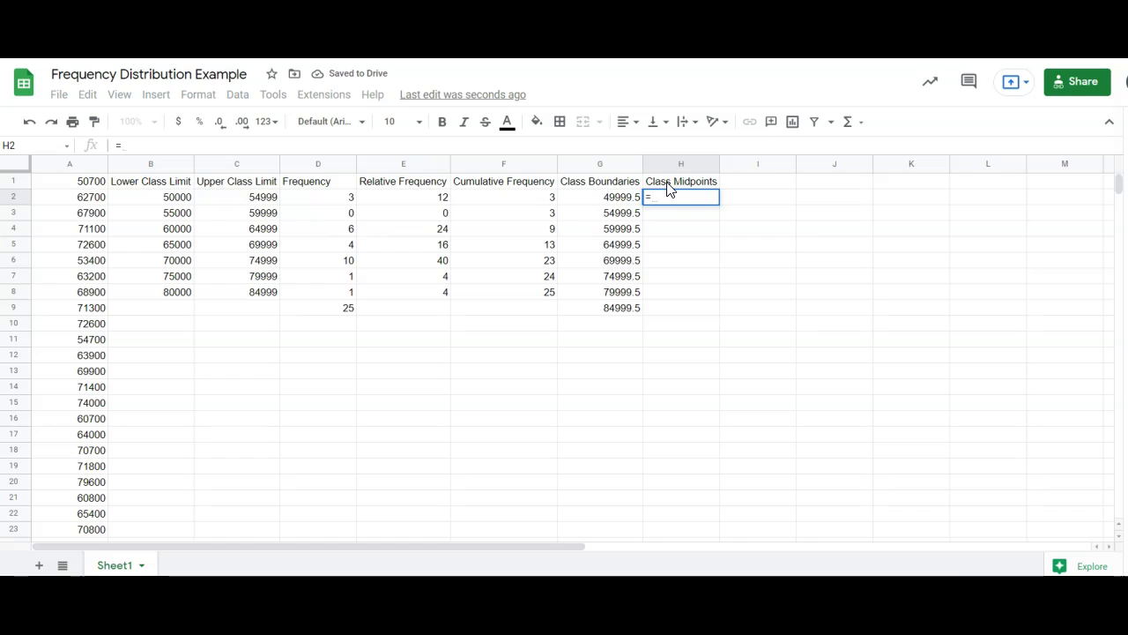
{"action": "type", "text": "ave"}
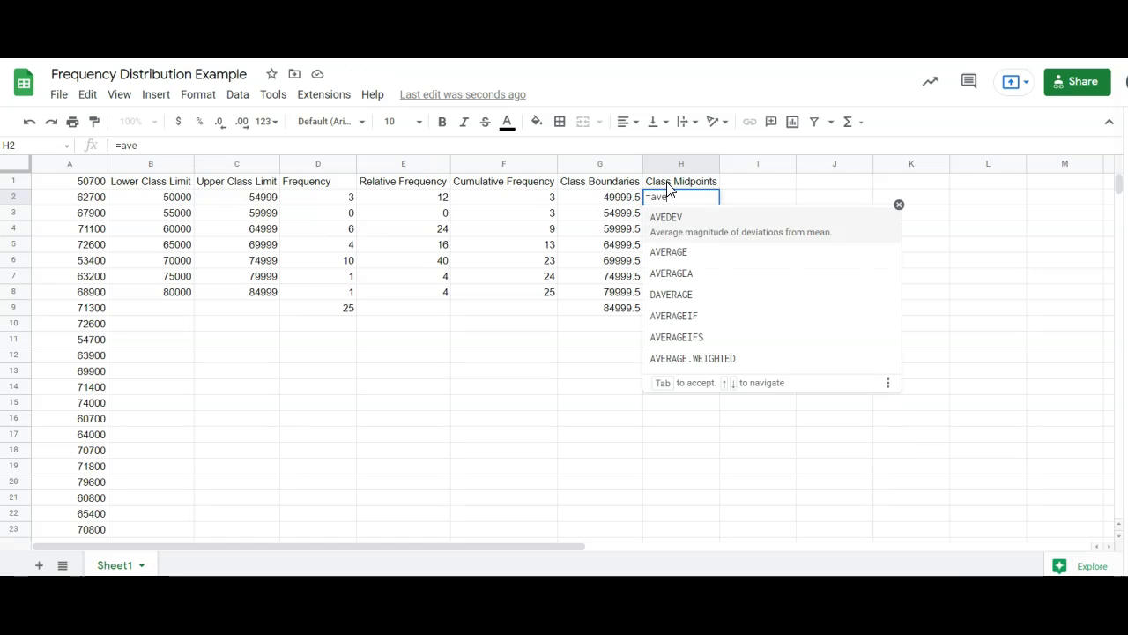
{"action": "left_click", "coordinate": [666, 245]}
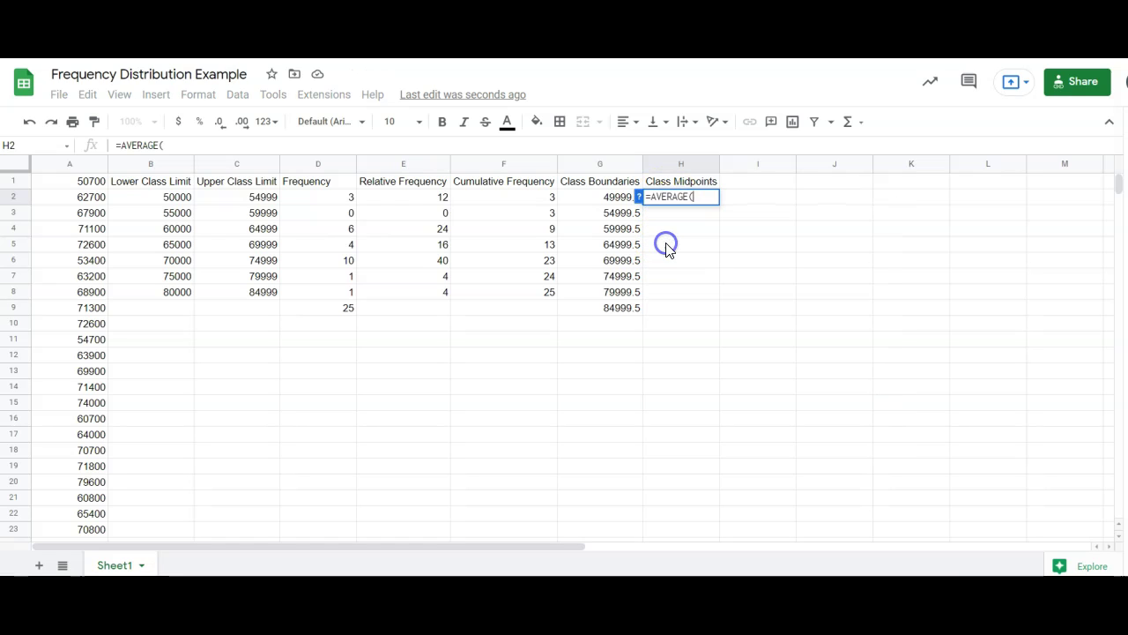
{"action": "left_click", "coordinate": [174, 198]}
{"action": "type", "text": ","}
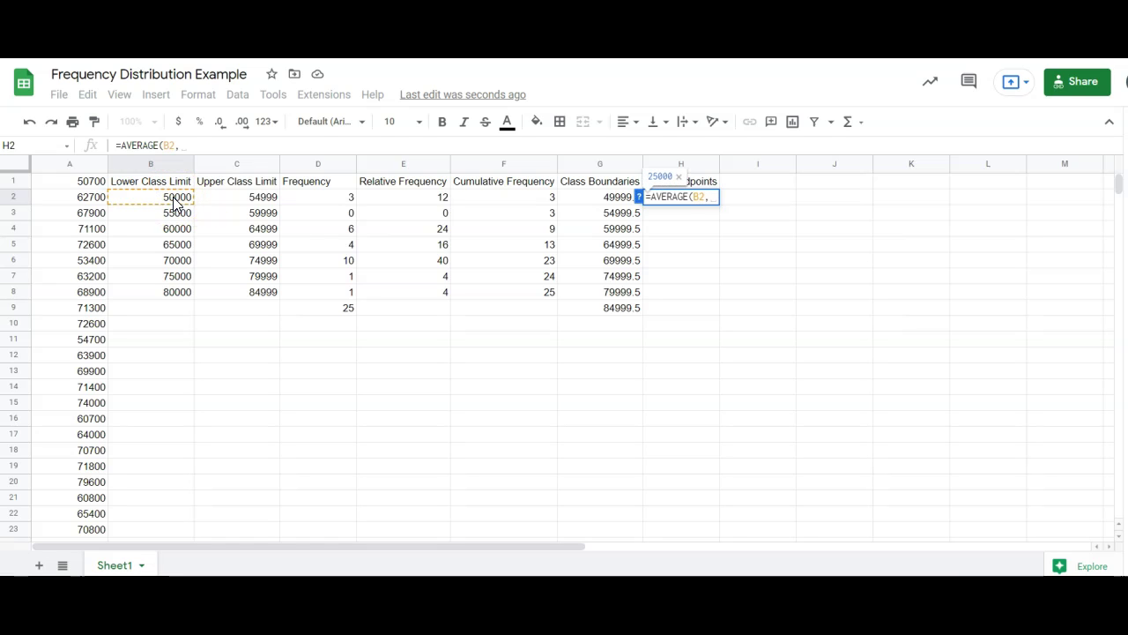
{"action": "left_click", "coordinate": [236, 199]}
{"action": "key", "text": "Return"}
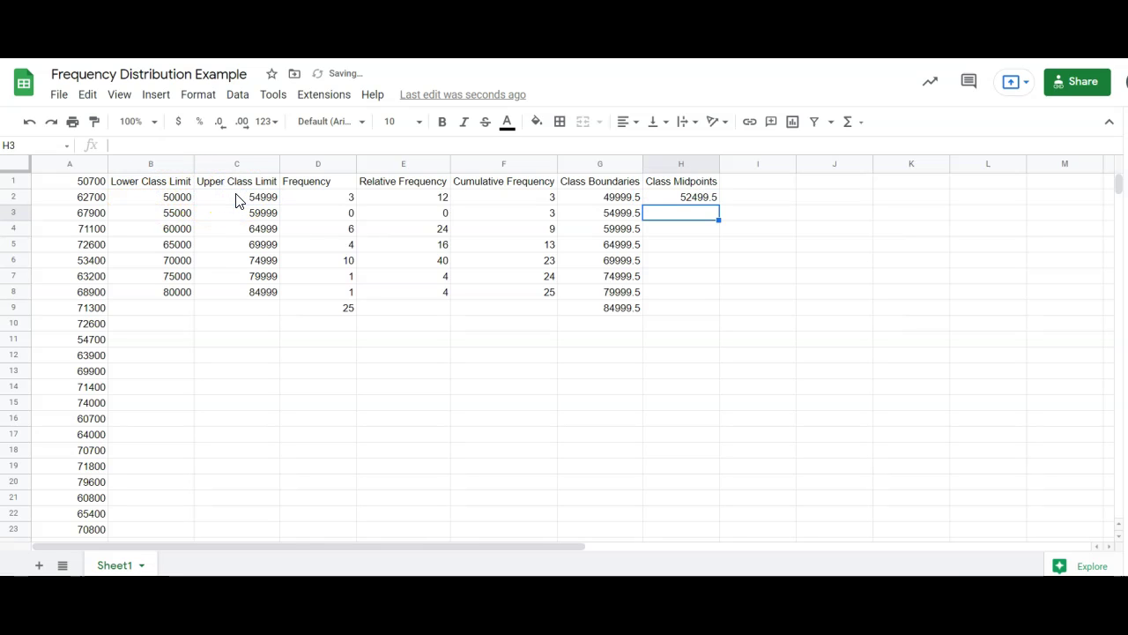
{"action": "type", "text": "="}
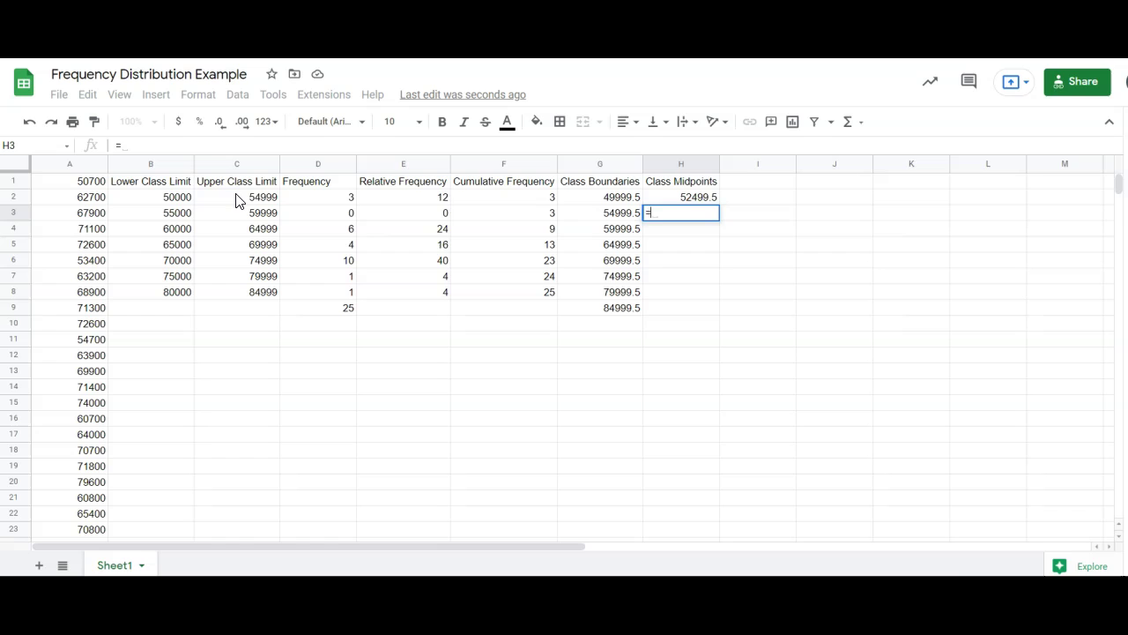
Try =H2+5000 in H3 and fill it down, then undo and clear H3.
{"action": "left_click", "coordinate": [665, 197]}
{"action": "type", "text": "+"}
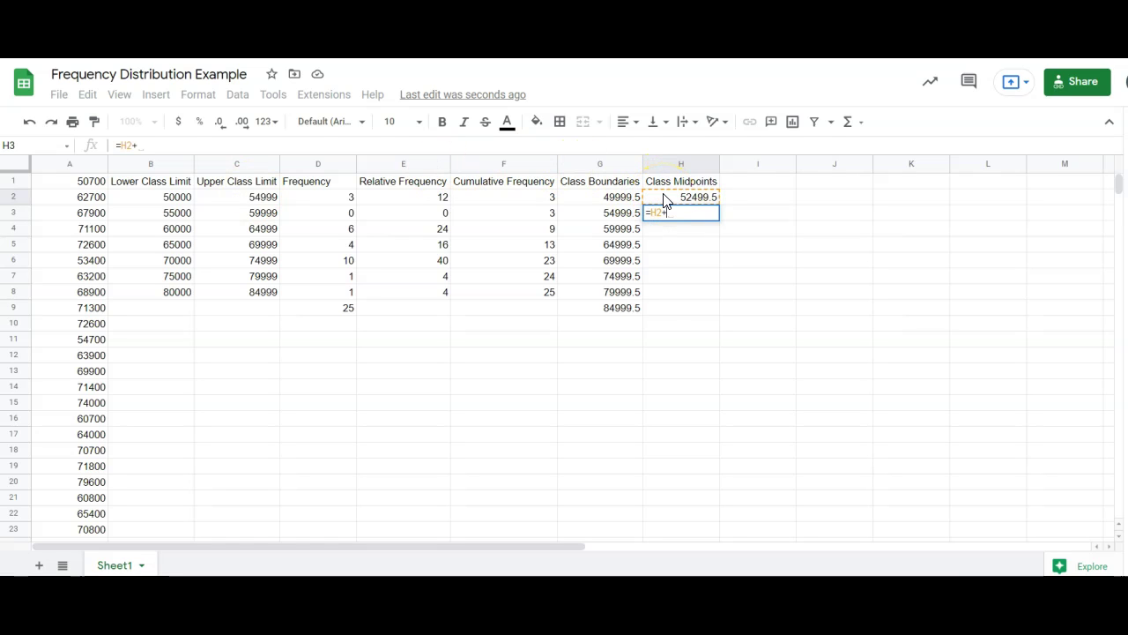
{"action": "type", "text": "5000"}
{"action": "key", "text": "Return"}
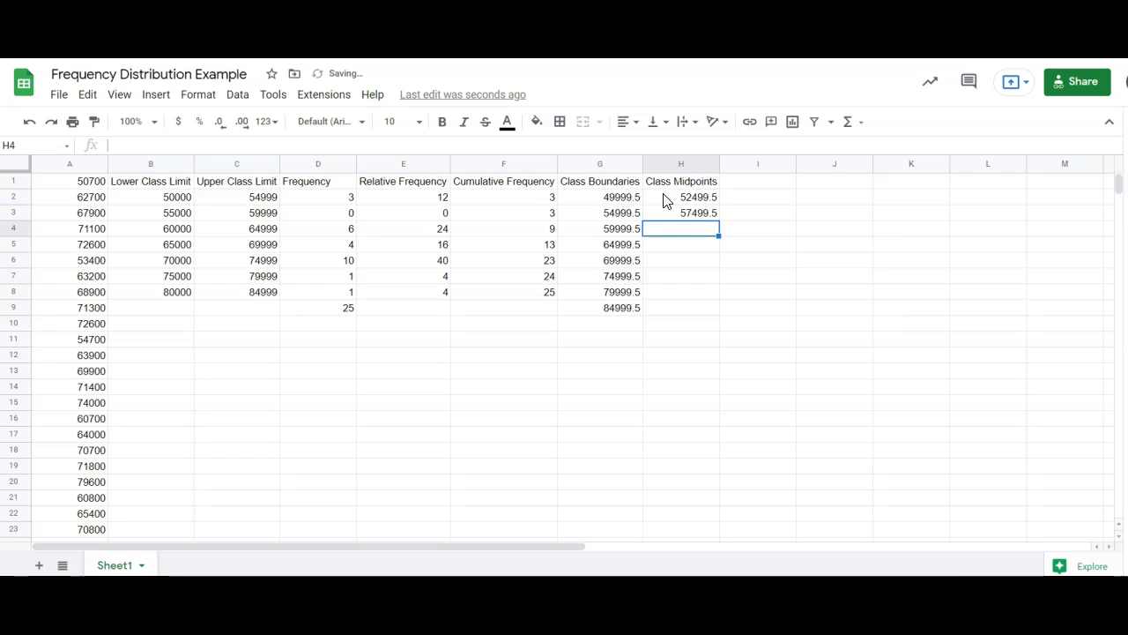
{"action": "left_click", "coordinate": [688, 216]}
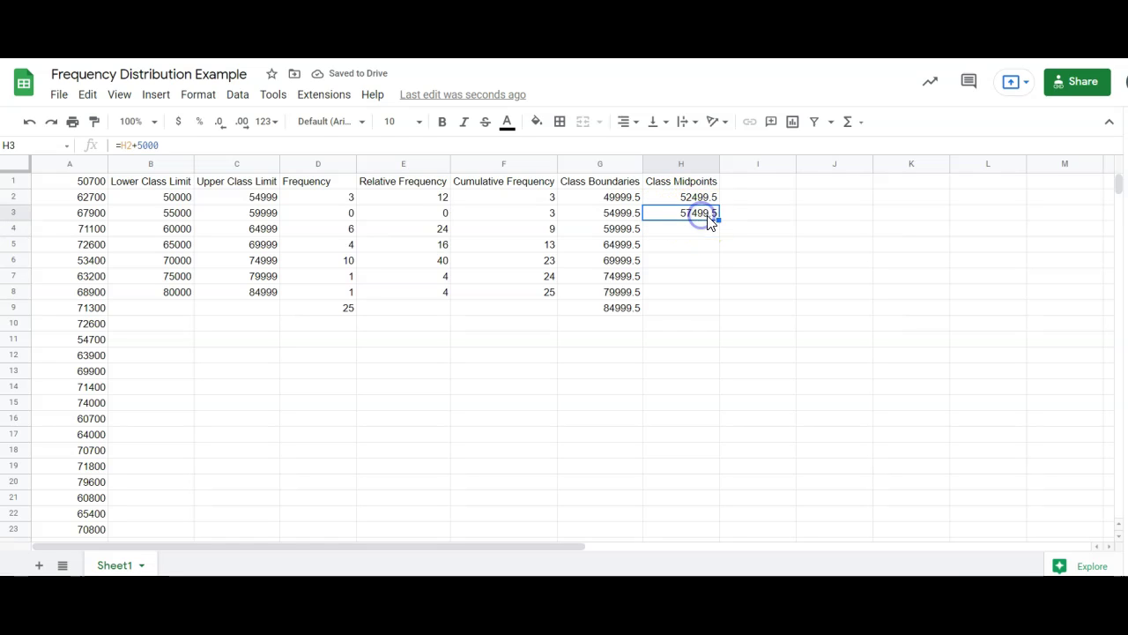
{"action": "left_click_drag", "start_coordinate": [719, 221], "coordinate": [718, 299]}
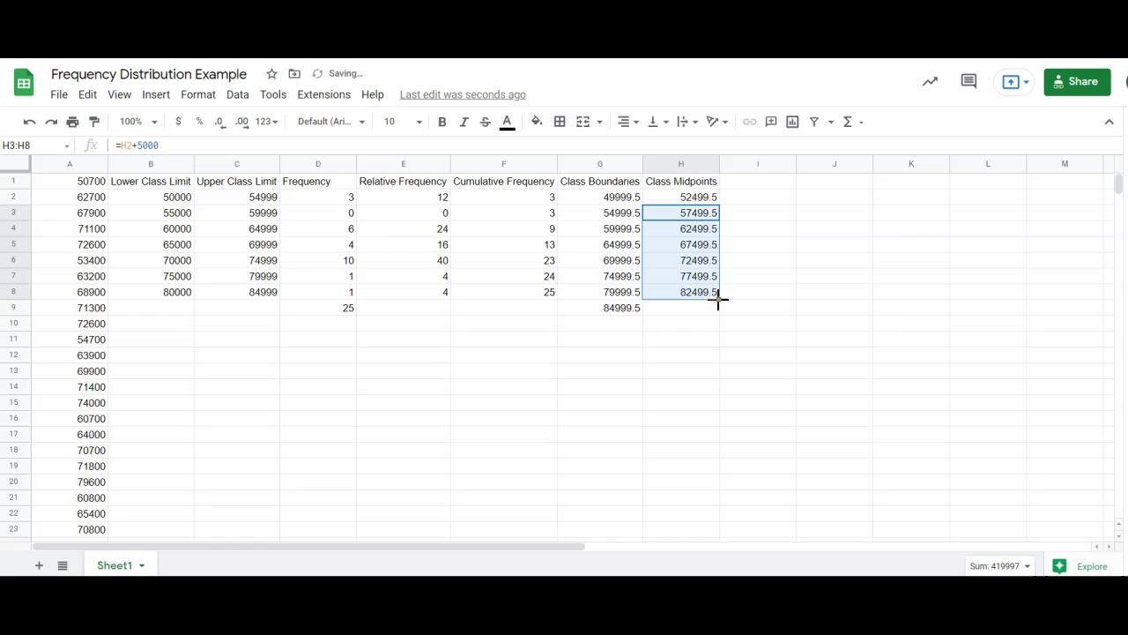
{"action": "key", "text": "ctrl+z"}
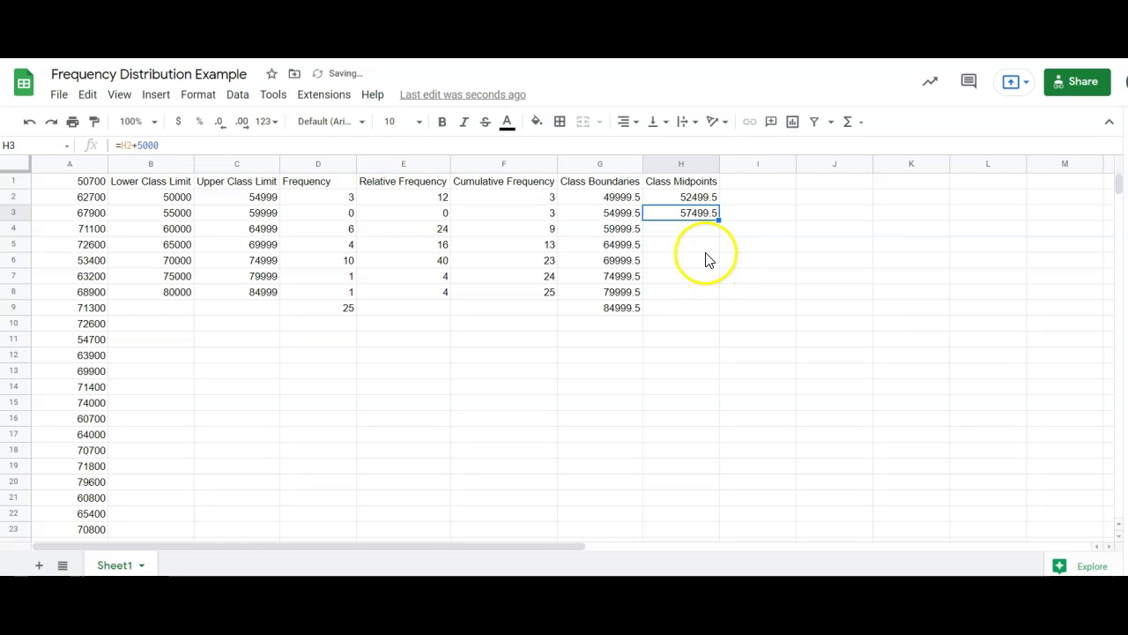
{"action": "left_click", "coordinate": [698, 218]}
{"action": "key", "text": "Delete"}
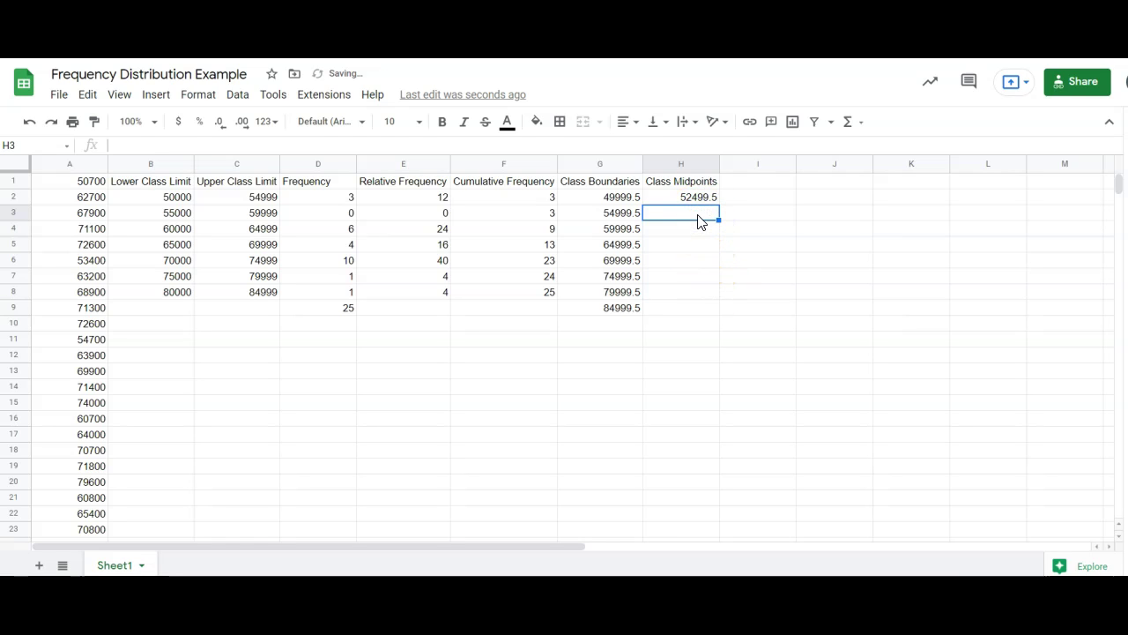
Fill H2's =AVERAGE(B2,C2) down to H8, giving midpoints 52499.5 through 82499.5.
{"action": "double_click", "coordinate": [697, 197]}
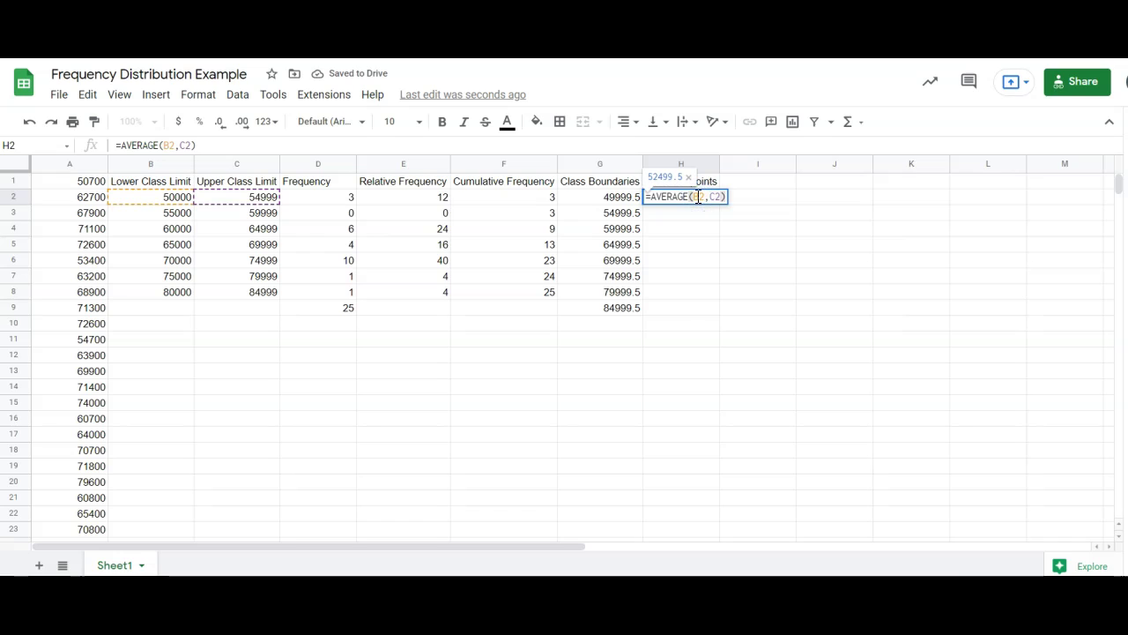
{"action": "key", "text": "Return"}
{"action": "left_click", "coordinate": [698, 196]}
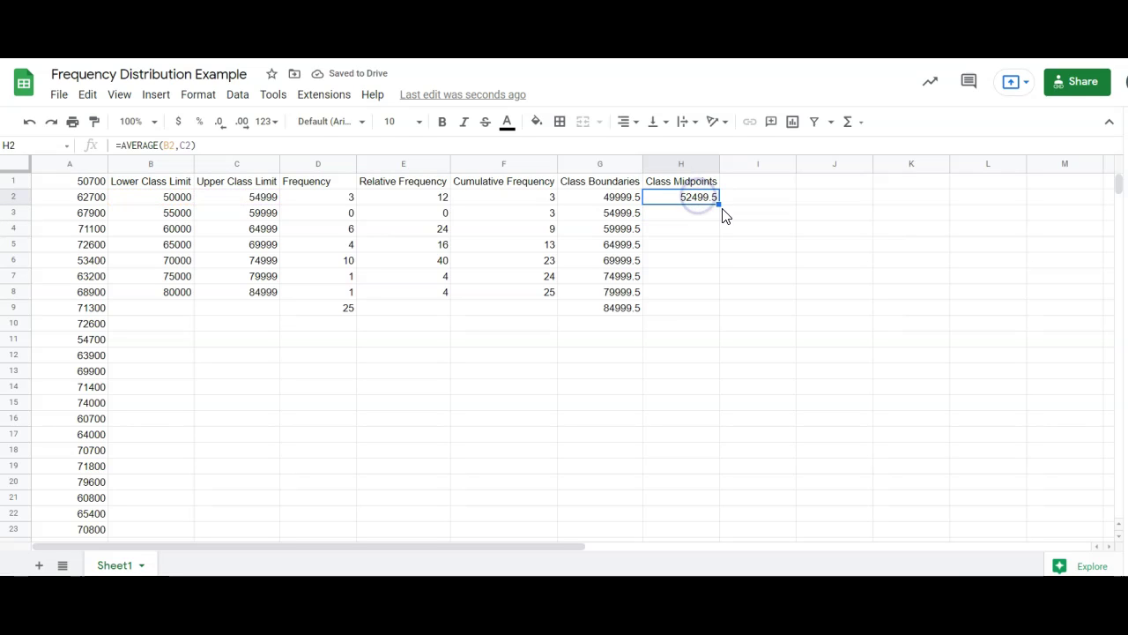
{"action": "left_click_drag", "start_coordinate": [718, 202], "coordinate": [710, 292]}
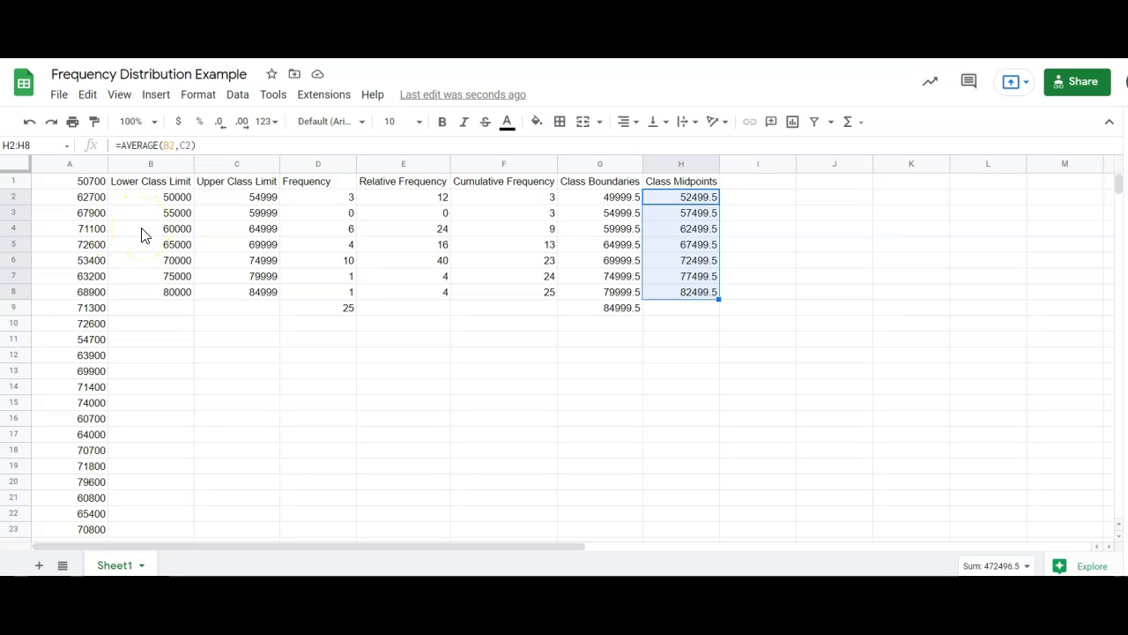
{"action": "key", "text": "ctrl+Home"}
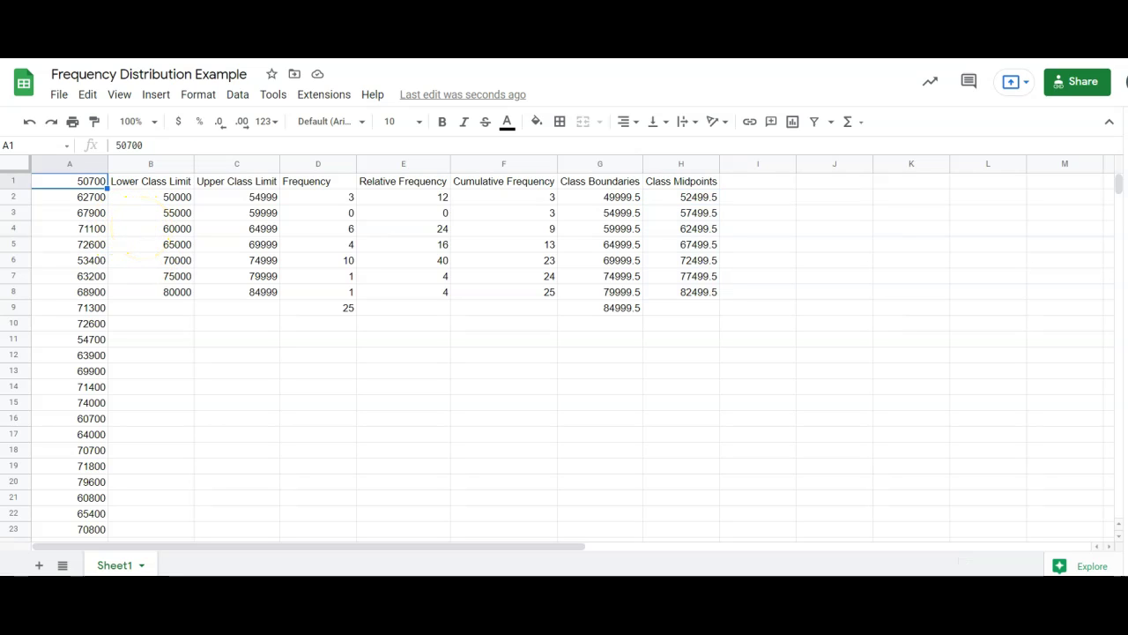
Insert a chart from the salary values in column A and make it a Histogram chart.
{"action": "left_click", "coordinate": [68, 163]}
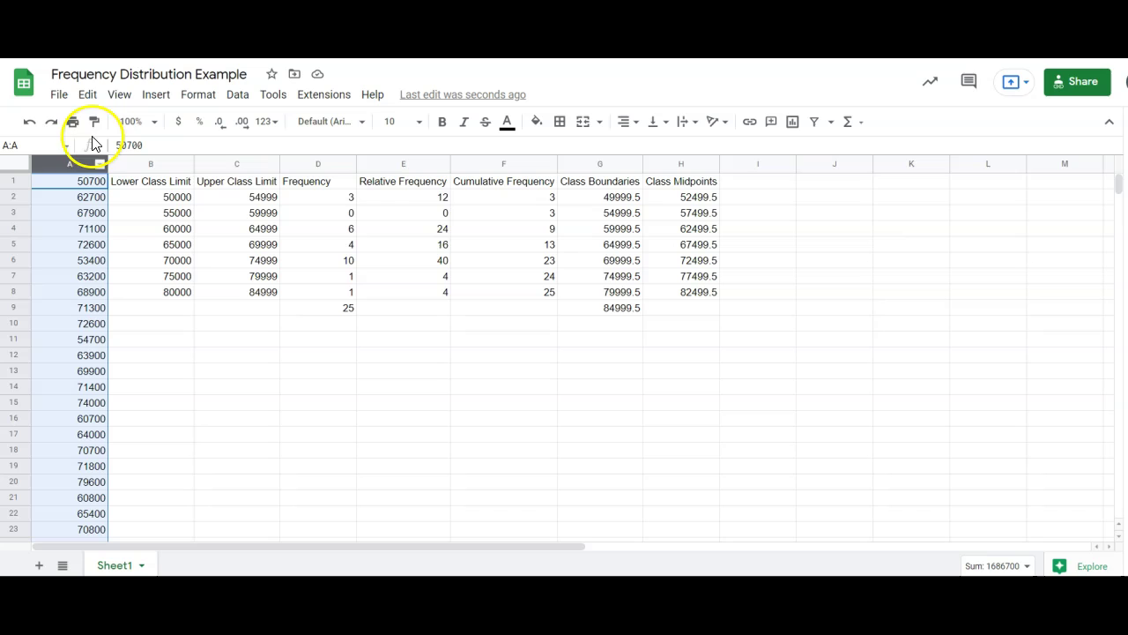
{"action": "left_click", "coordinate": [156, 95]}
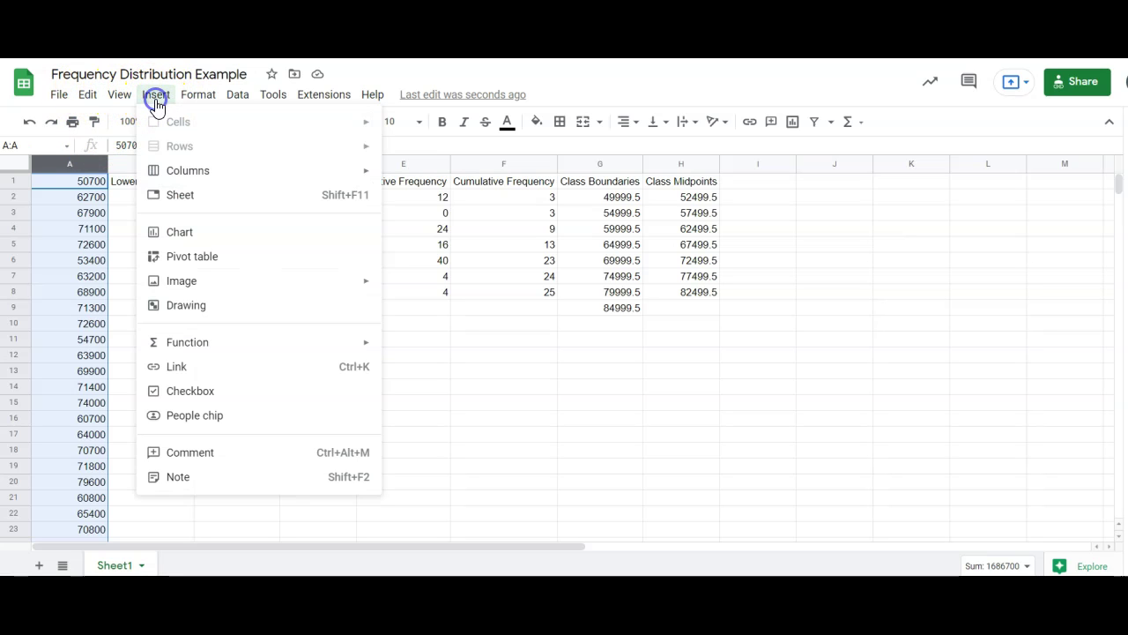
{"action": "left_click", "coordinate": [181, 231]}
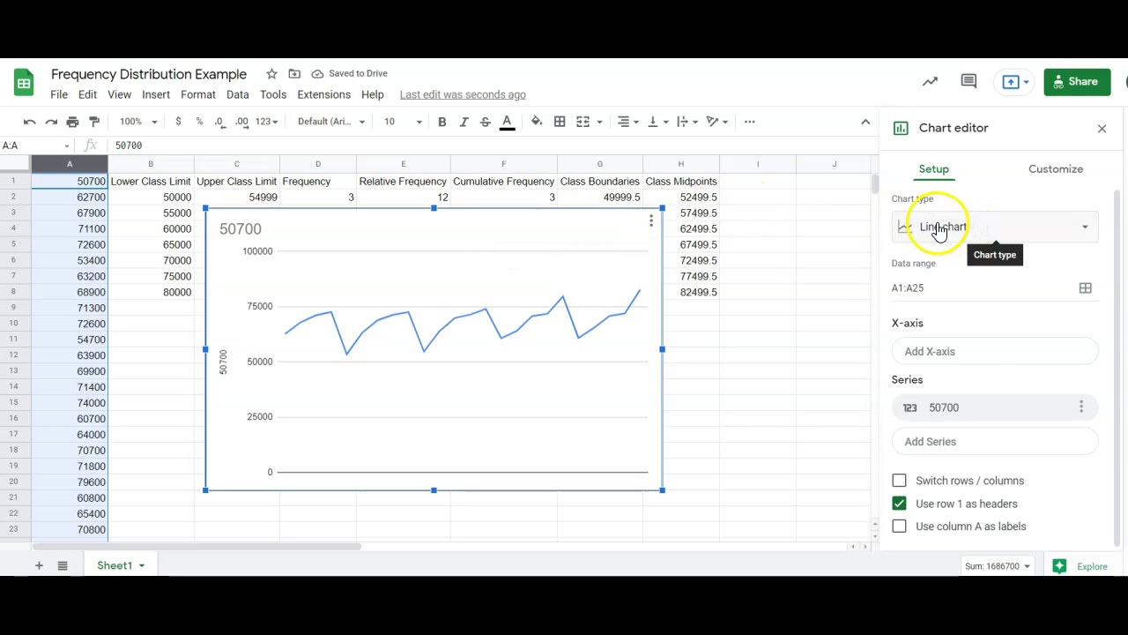
{"action": "left_click", "coordinate": [959, 227]}
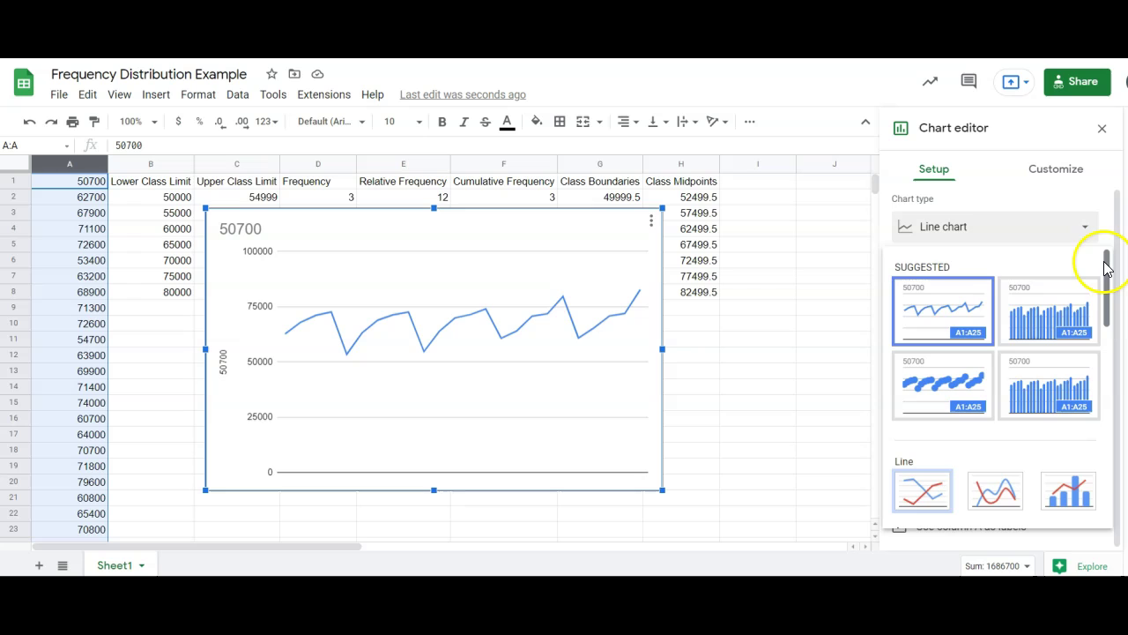
{"action": "left_click_drag", "start_coordinate": [1102, 256], "coordinate": [1093, 438]}
{"action": "left_click", "coordinate": [990, 427]}
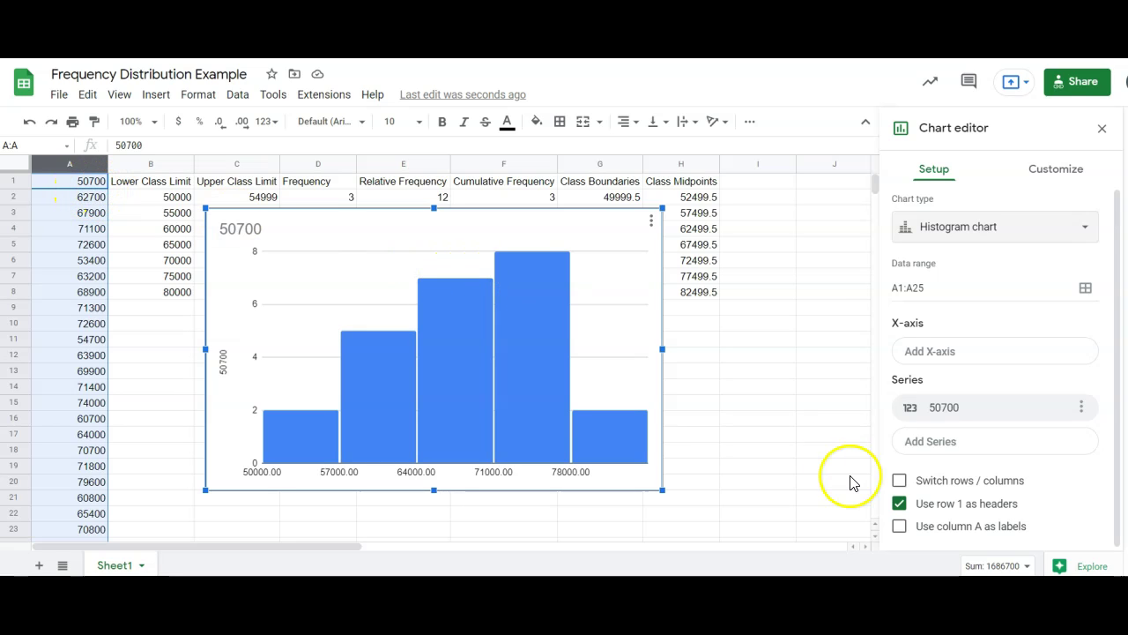
Stop using row 1 as headers and set the histogram bucket size to 5000.
{"action": "left_click", "coordinate": [899, 504]}
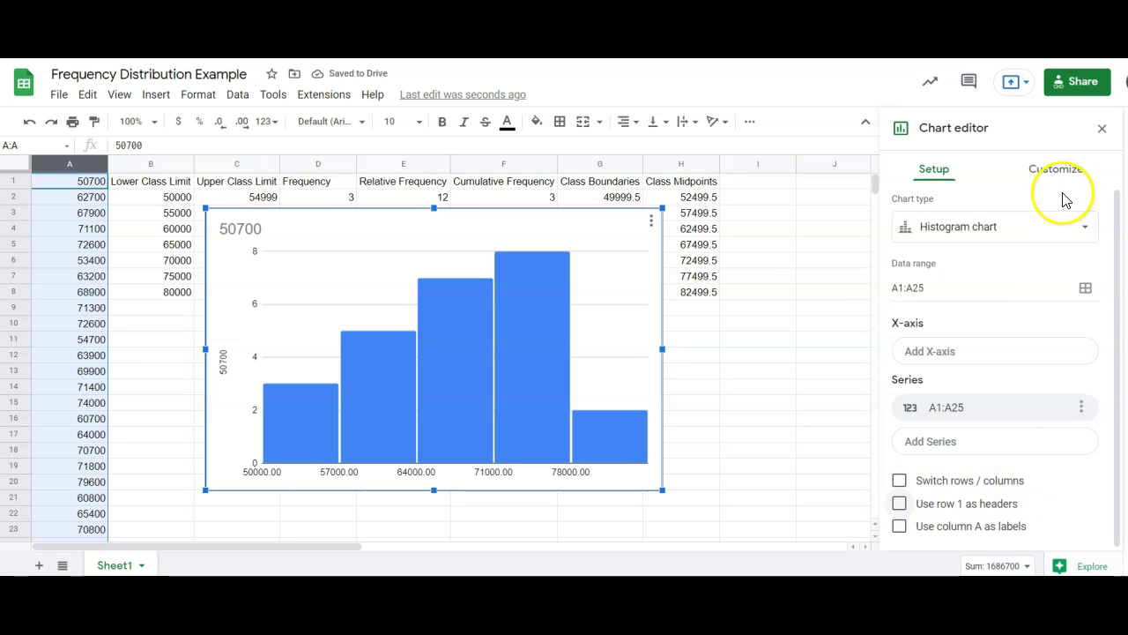
{"action": "left_click", "coordinate": [1057, 169]}
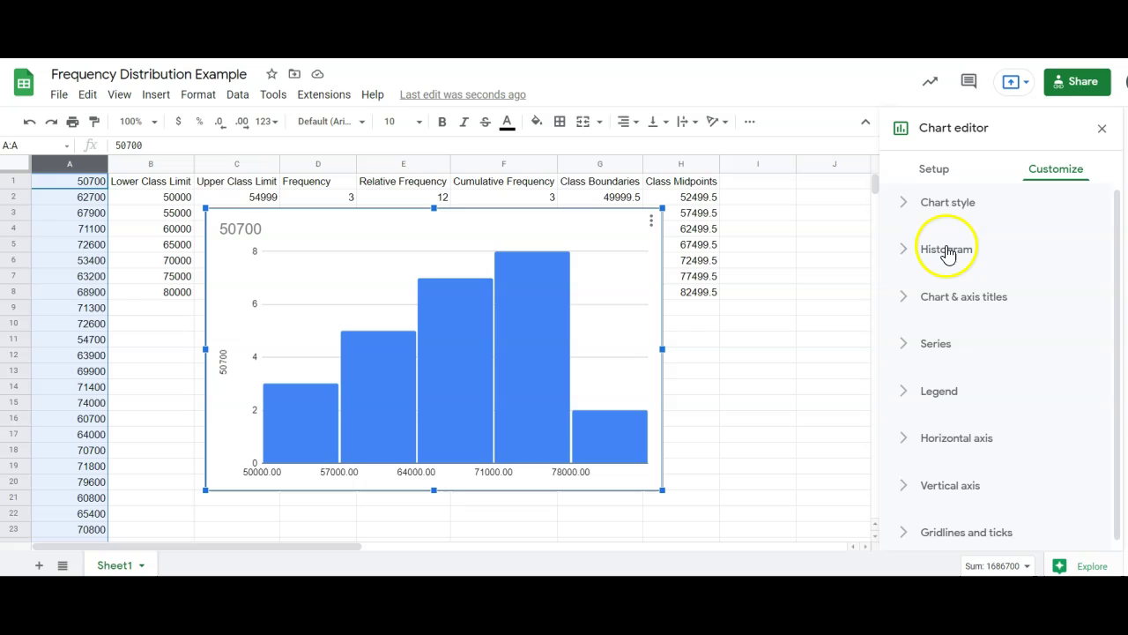
{"action": "left_click", "coordinate": [948, 253]}
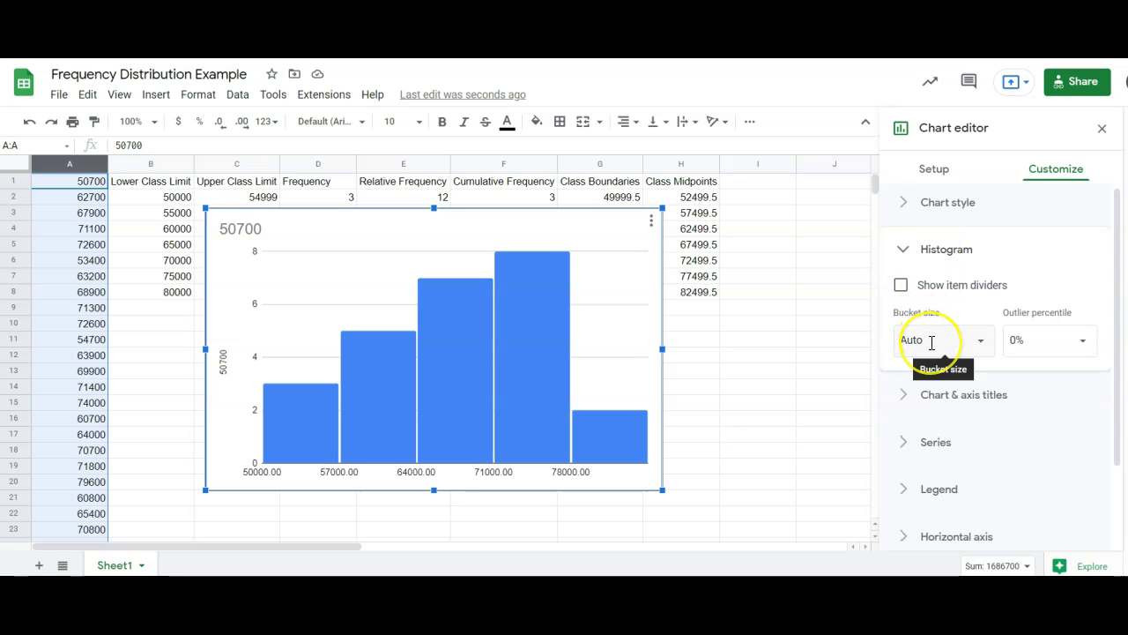
{"action": "left_click", "coordinate": [932, 342]}
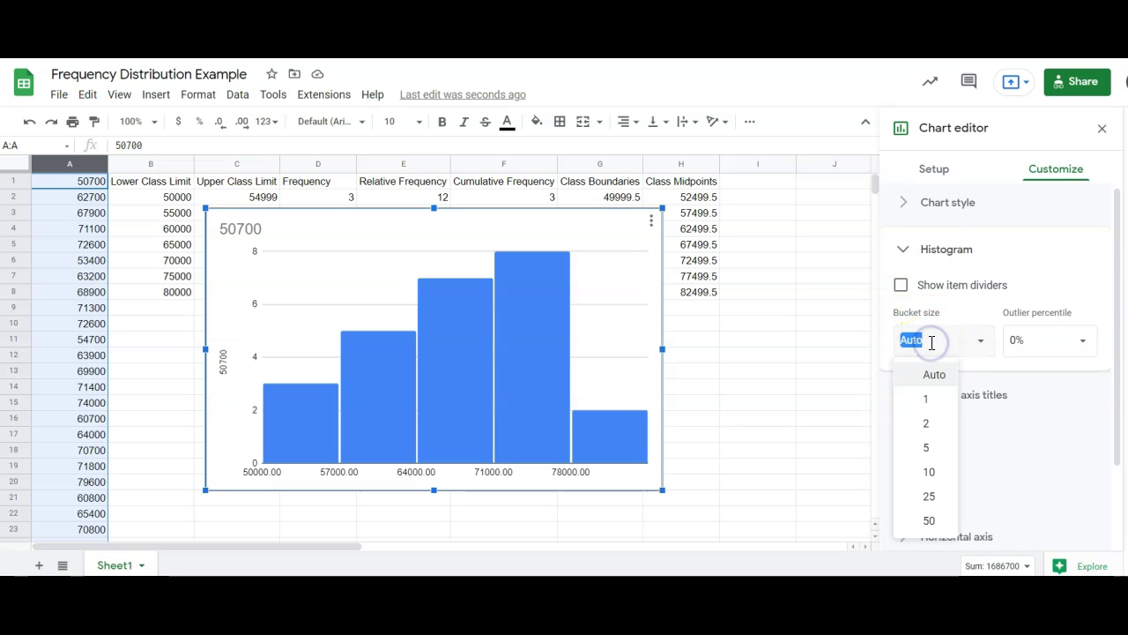
{"action": "type", "text": "500"}
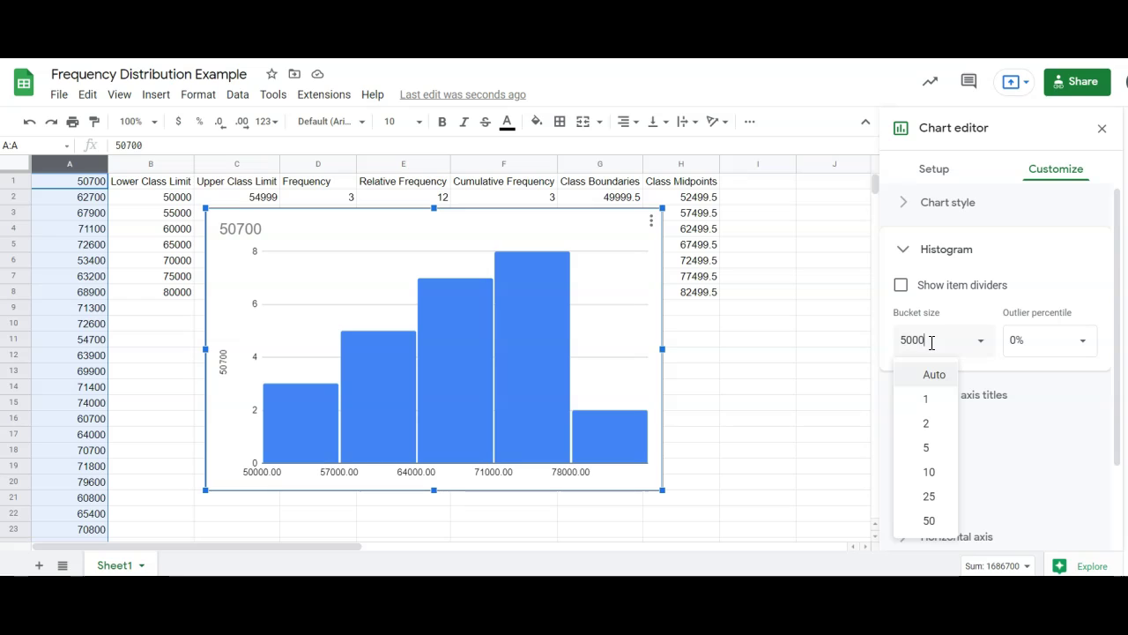
{"action": "type", "text": "0"}
{"action": "key", "text": "Return"}
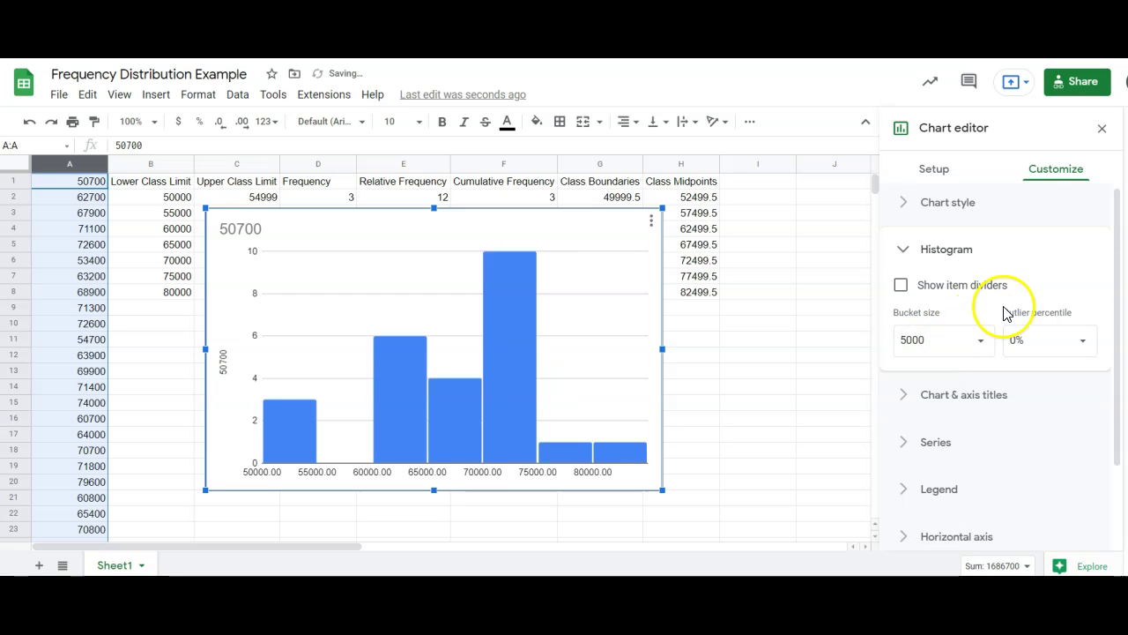
Set the horizontal axis minimum to 49999.5.
{"action": "left_click_drag", "start_coordinate": [1117, 242], "coordinate": [1098, 359]}
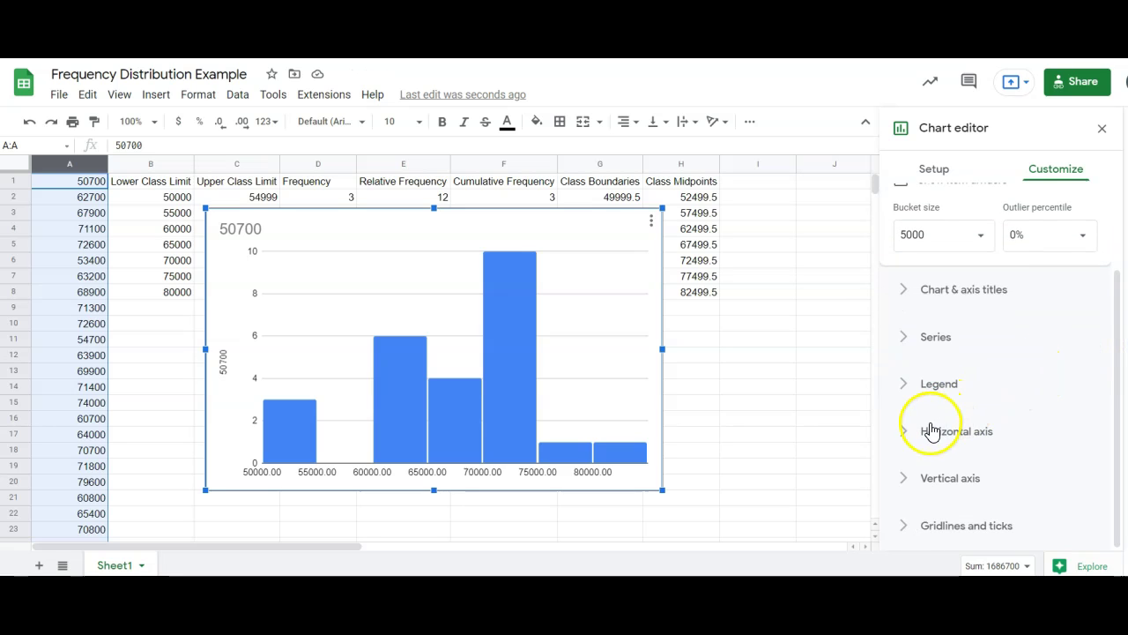
{"action": "left_click", "coordinate": [934, 431]}
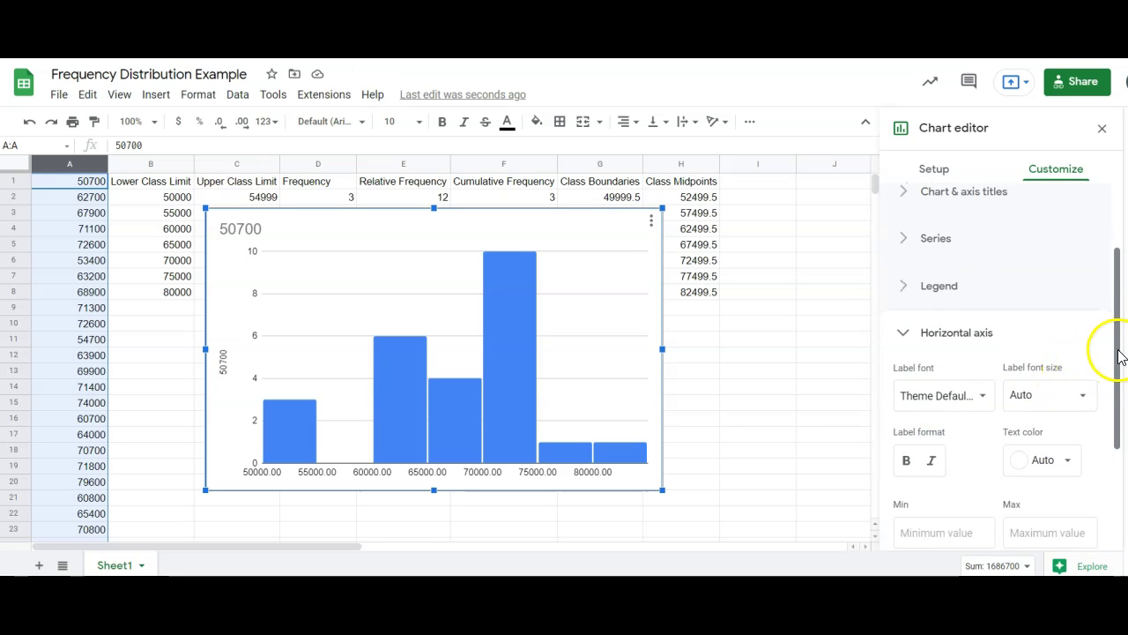
{"action": "left_click_drag", "start_coordinate": [1113, 355], "coordinate": [1115, 445]}
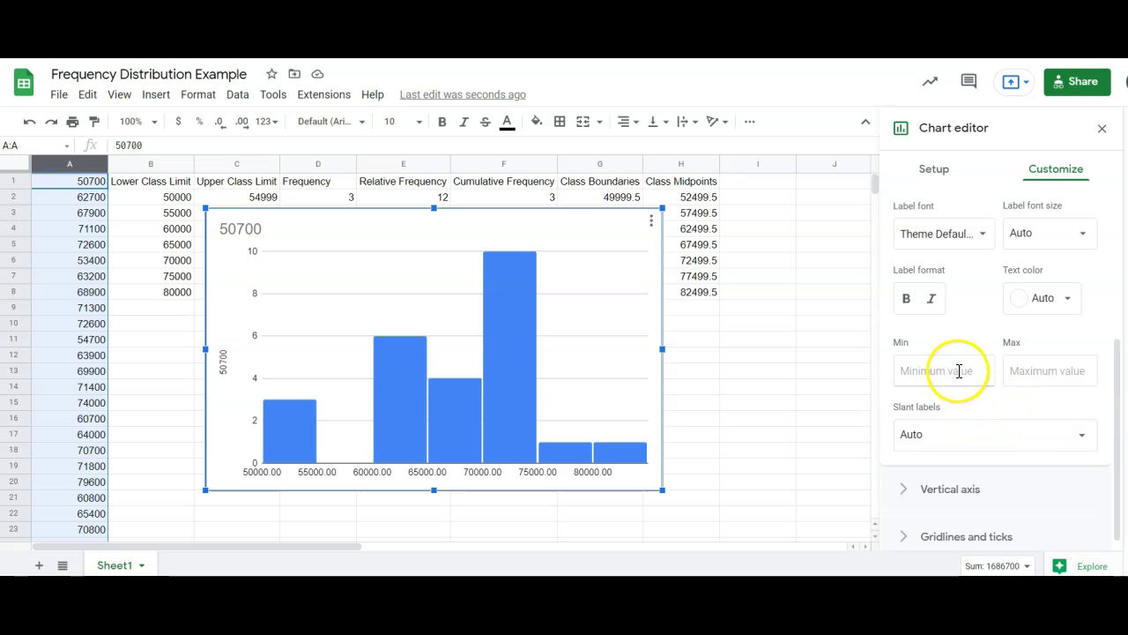
{"action": "left_click", "coordinate": [957, 368]}
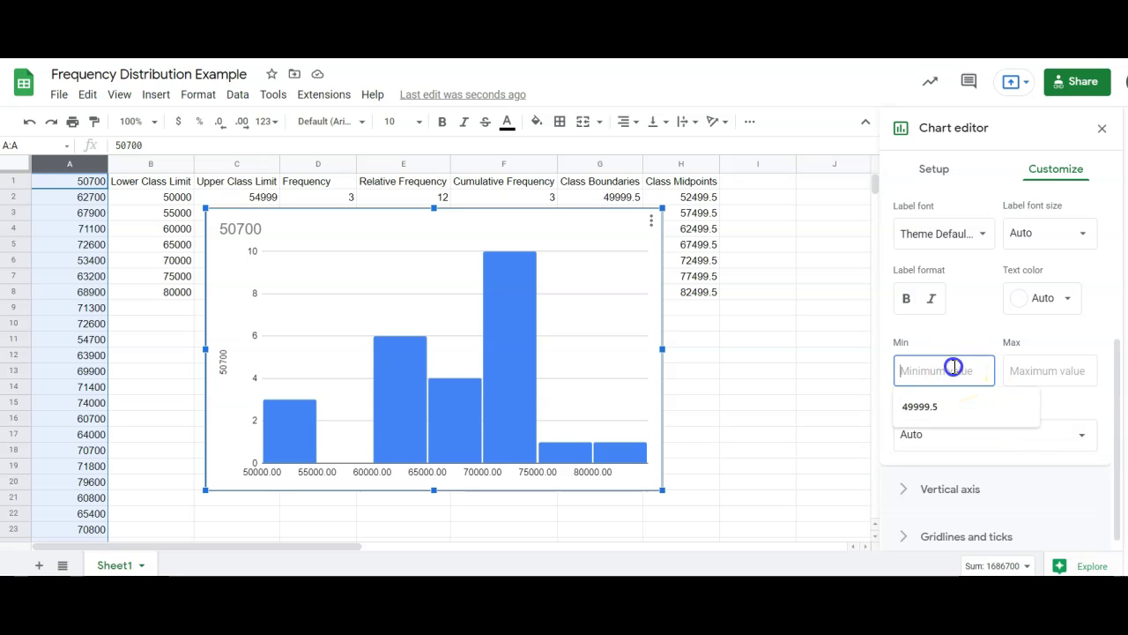
{"action": "left_click", "coordinate": [932, 407]}
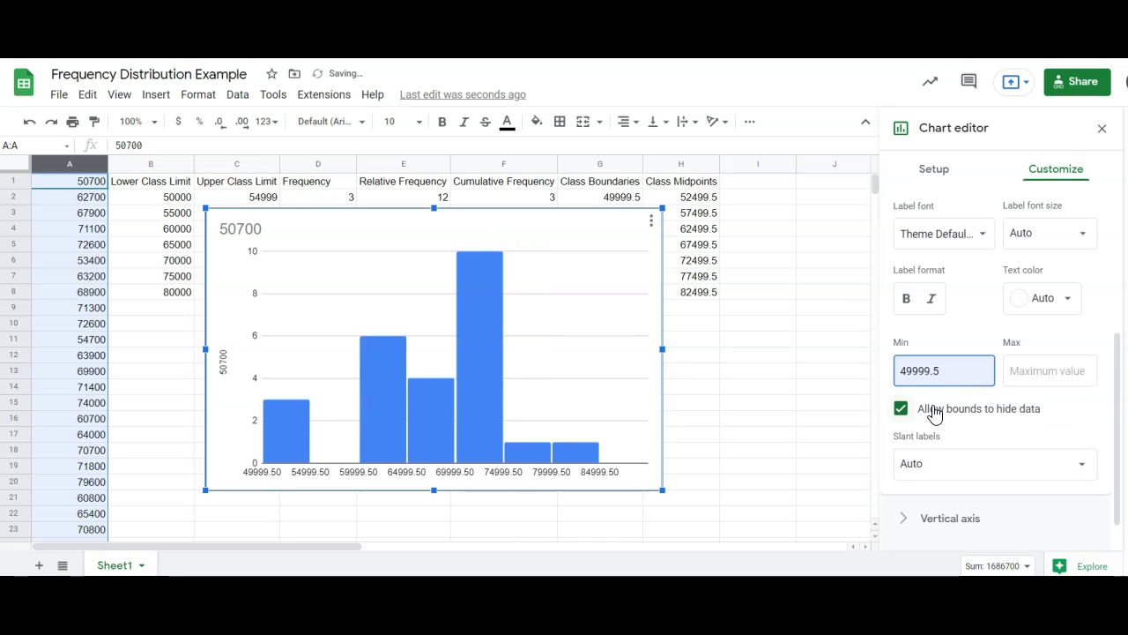
Close the Chart editor and resize the histogram smaller.
{"action": "left_click", "coordinate": [1102, 128]}
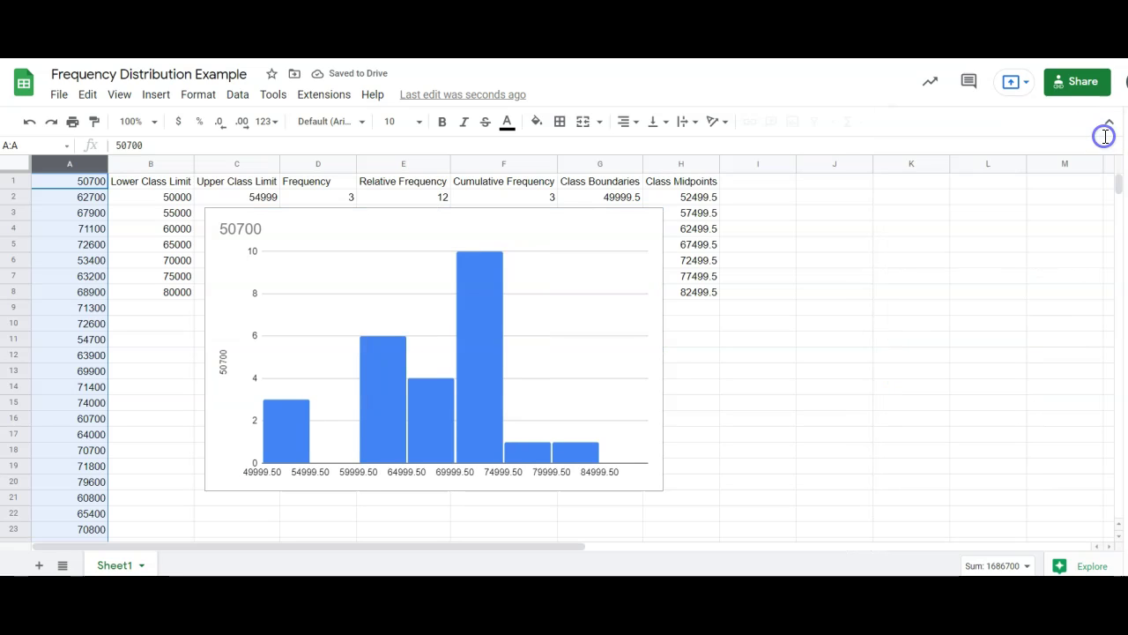
{"action": "left_click_drag", "start_coordinate": [554, 232], "coordinate": [600, 330]}
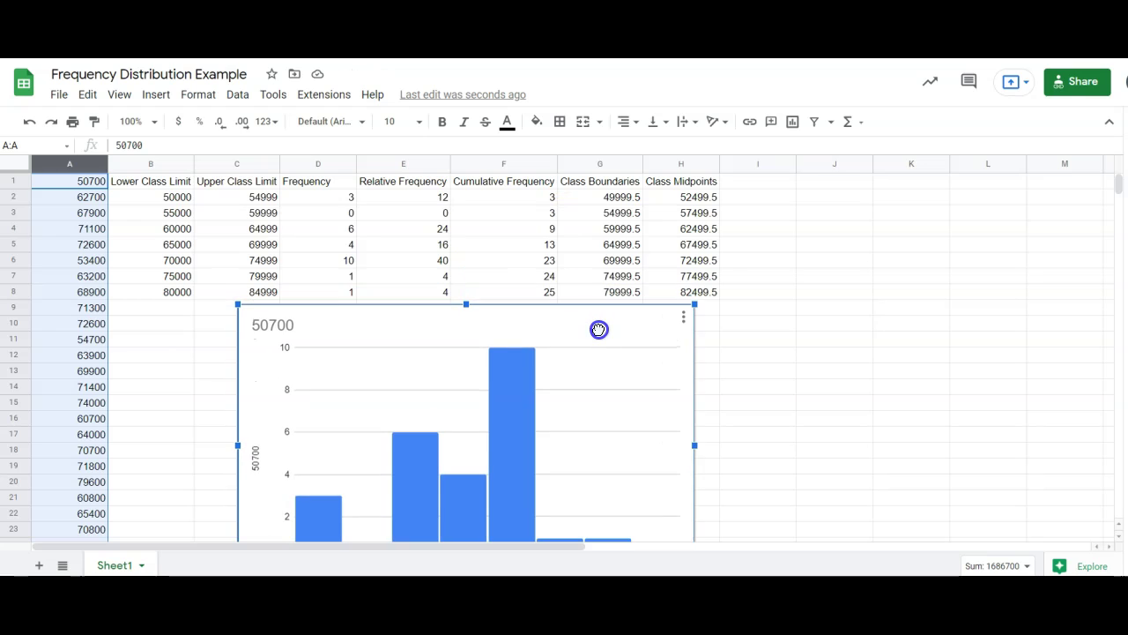
{"action": "scroll", "coordinate": [699, 312], "scroll_direction": "down", "scroll_amount": 1}
{"action": "left_click_drag", "start_coordinate": [695, 274], "coordinate": [567, 308]}
{"action": "scroll", "coordinate": [501, 428], "scroll_direction": "up", "scroll_amount": 1}
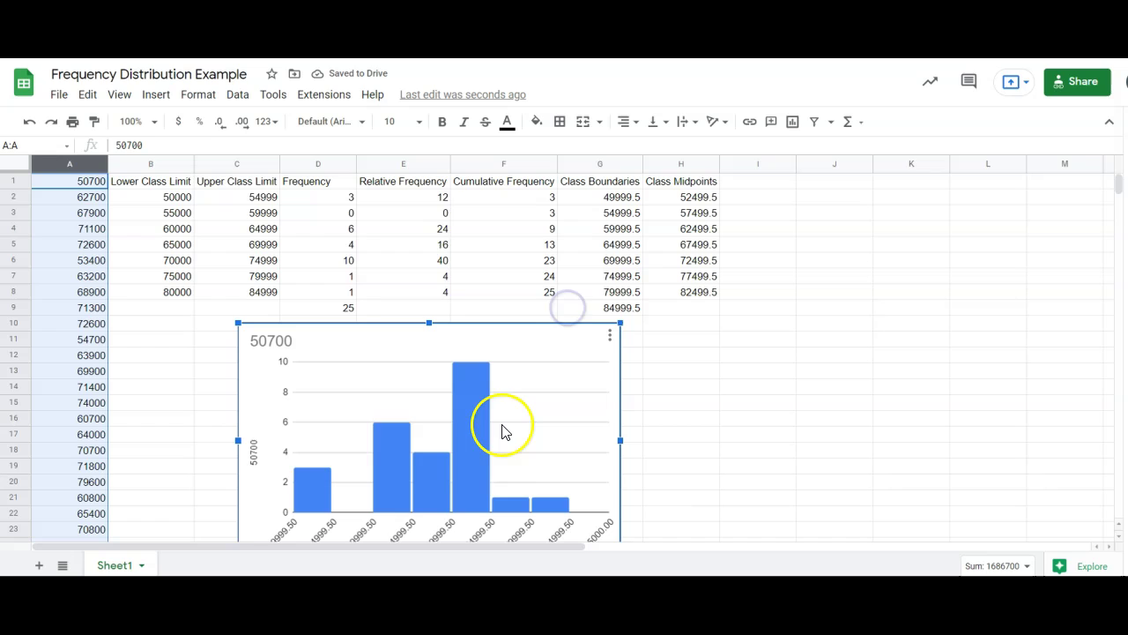
Move the histogram down below the frequency table.
{"action": "mouse_move", "coordinate": [321, 501]}
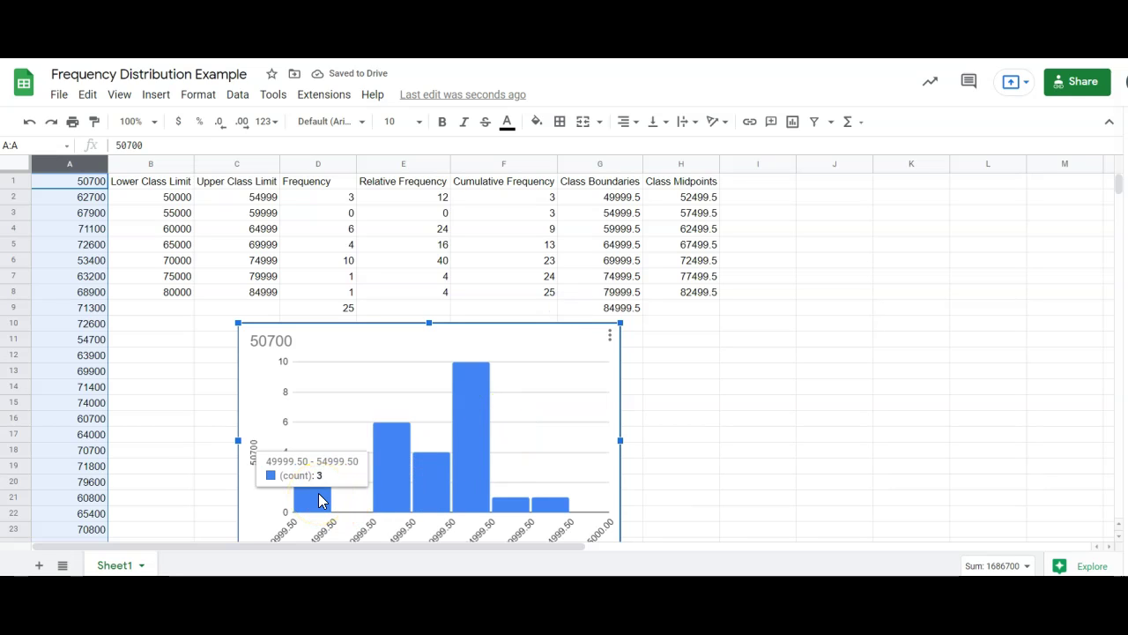
{"action": "mouse_move", "coordinate": [379, 487]}
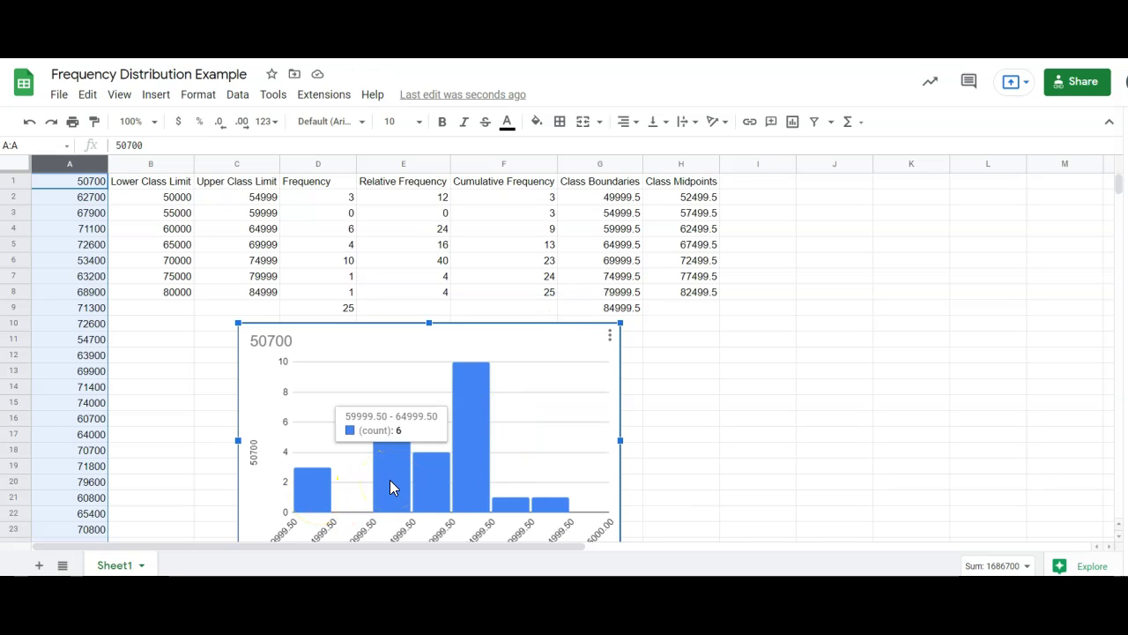
{"action": "mouse_move", "coordinate": [463, 476]}
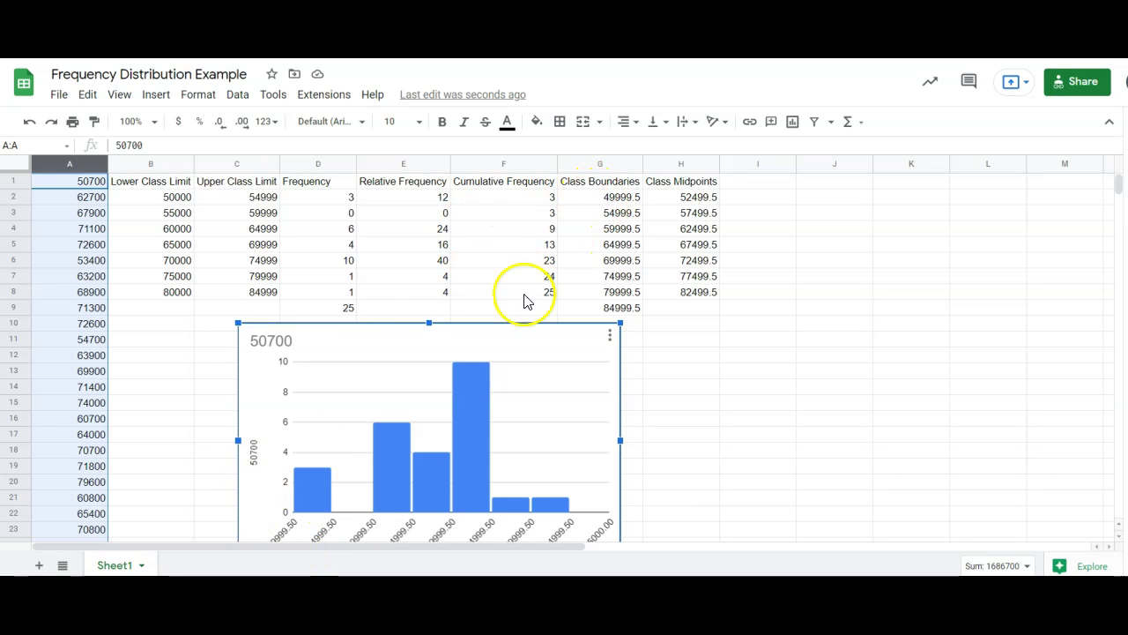
{"action": "left_click_drag", "start_coordinate": [499, 353], "coordinate": [502, 296]}
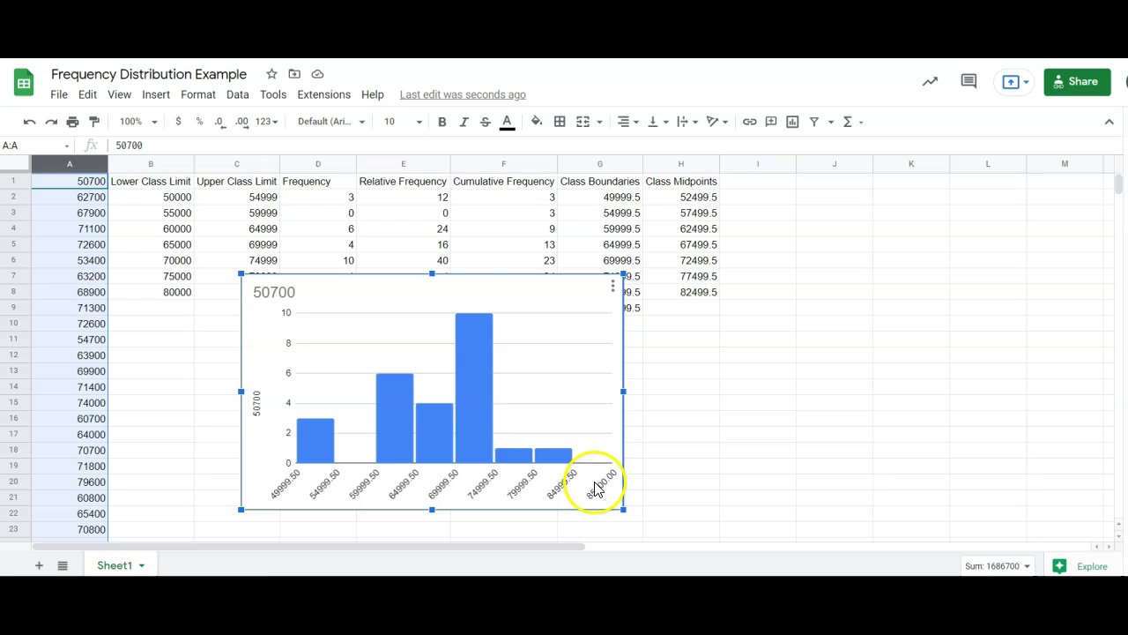
{"action": "left_click_drag", "start_coordinate": [520, 297], "coordinate": [463, 343]}
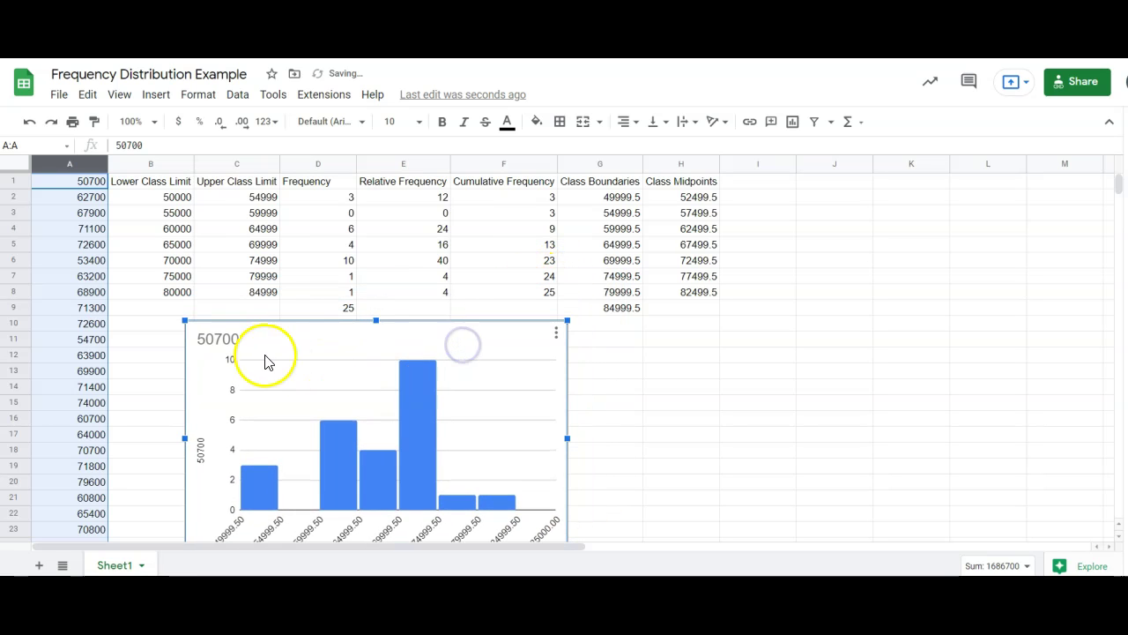
{"action": "left_click", "coordinate": [214, 343]}
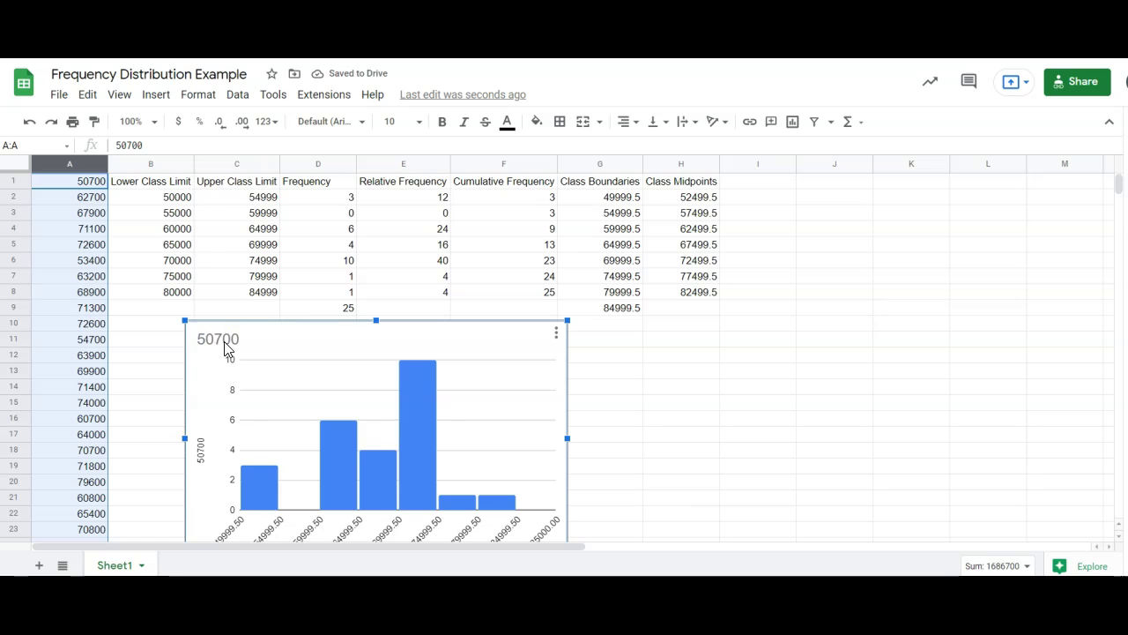
{"action": "left_click", "coordinate": [228, 351]}
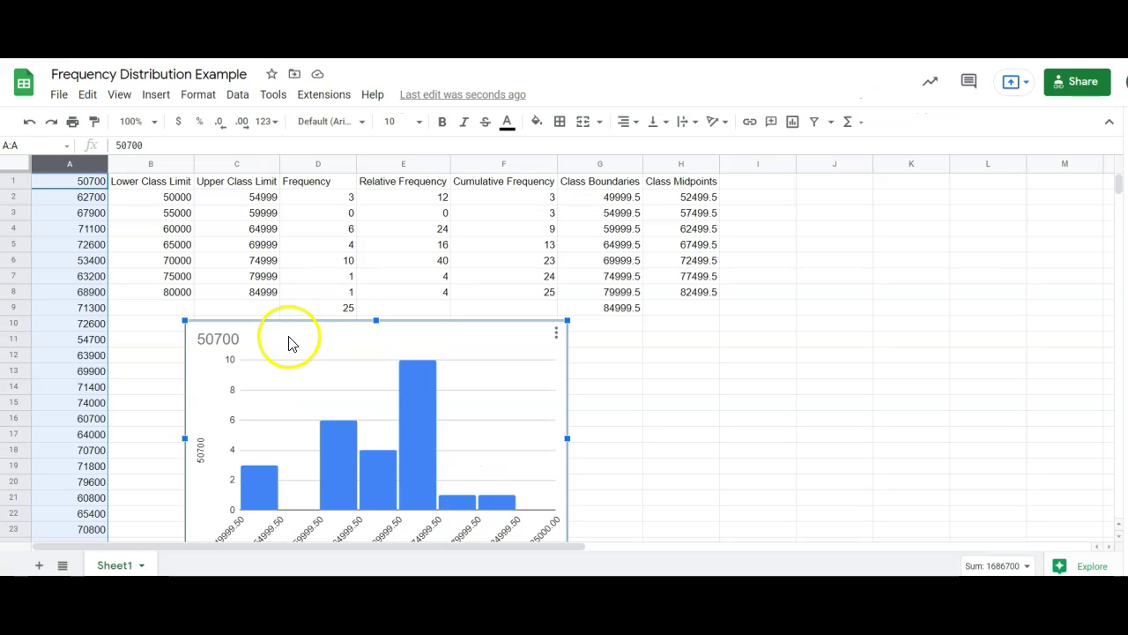
{"action": "left_click", "coordinate": [300, 305]}
{"action": "left_click", "coordinate": [304, 314]}
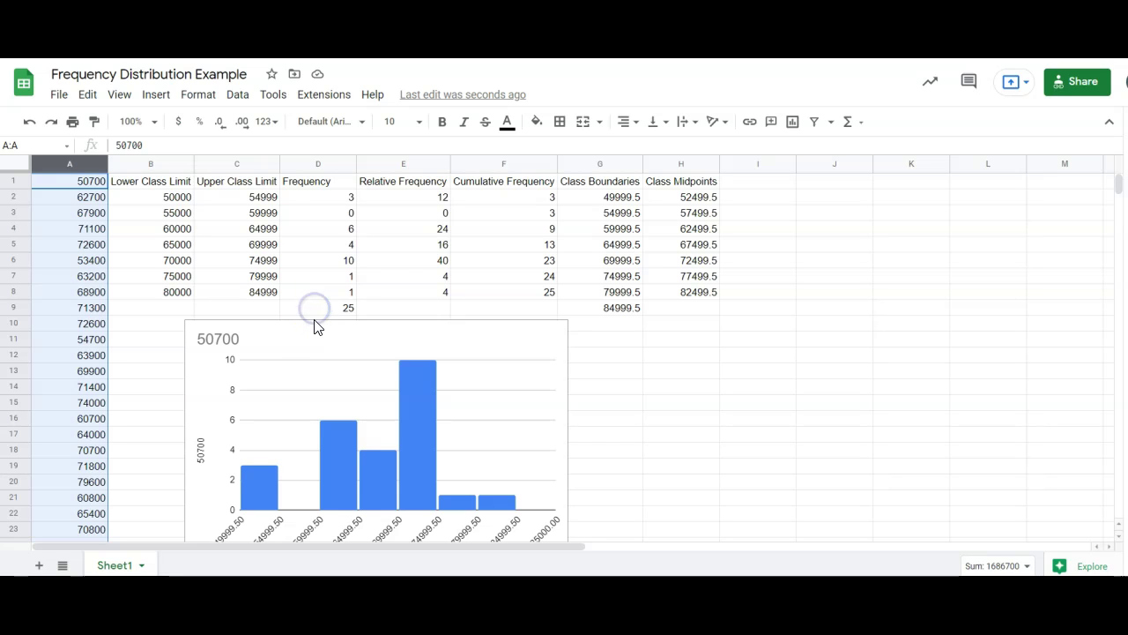
Retitle the chart 'Early Career Salaries'.
{"action": "left_click", "coordinate": [261, 308]}
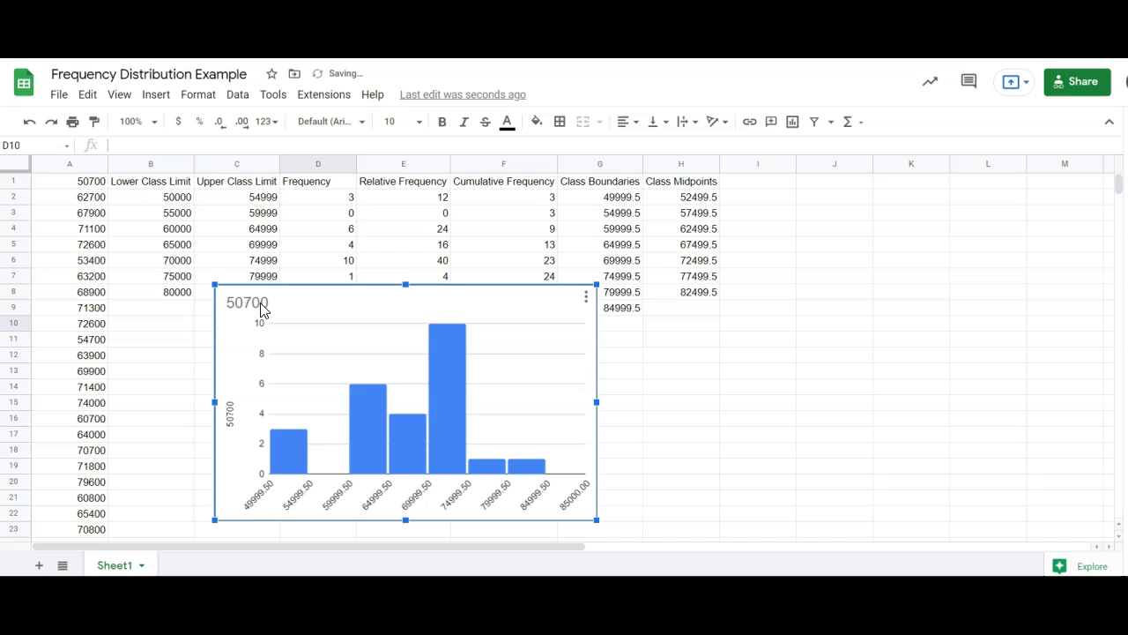
{"action": "left_click", "coordinate": [261, 309]}
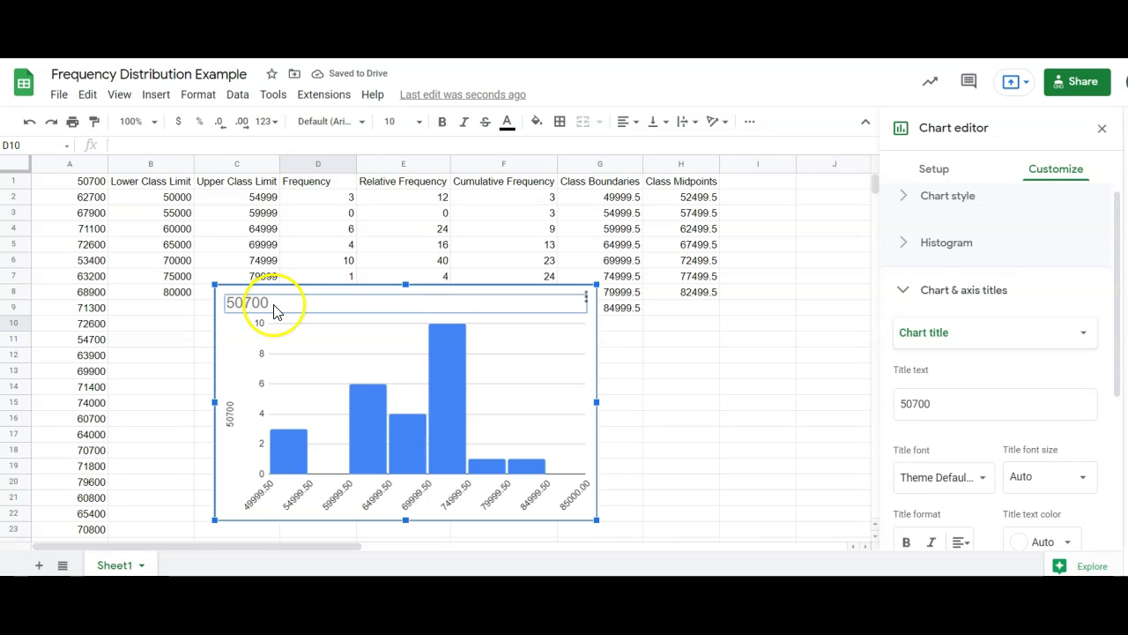
{"action": "double_click", "coordinate": [275, 304]}
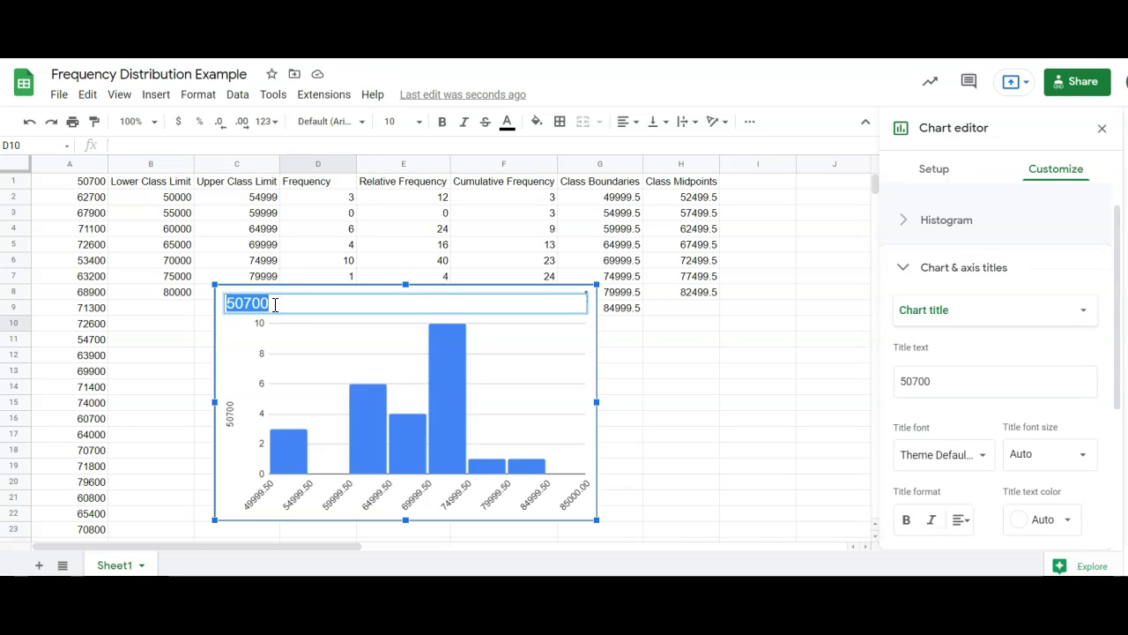
{"action": "type", "text": "Early Caree"}
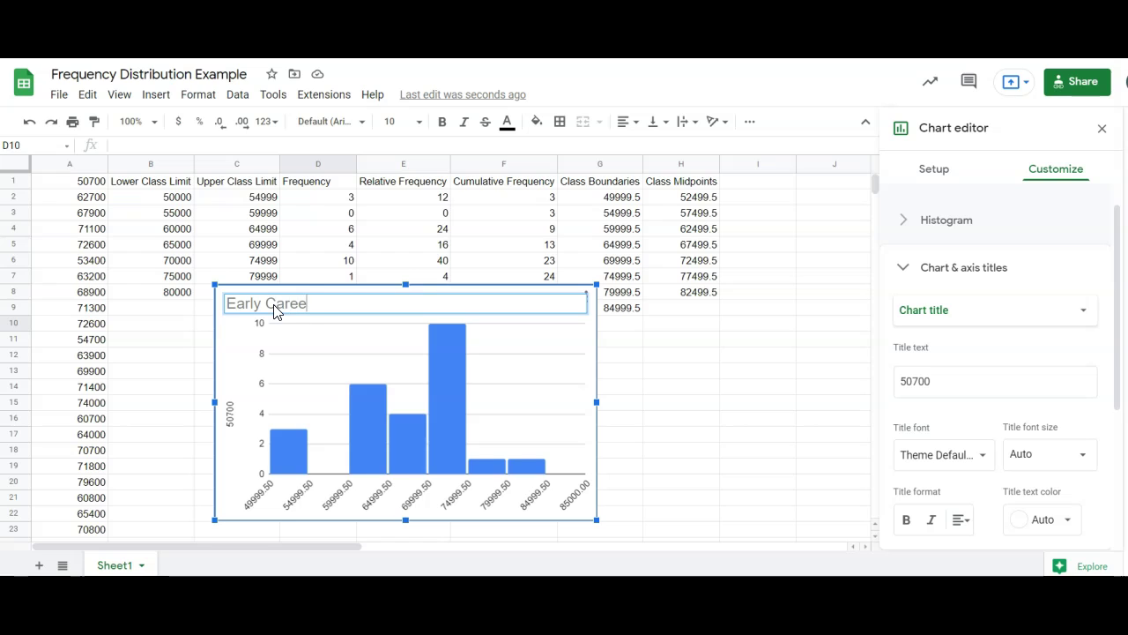
{"action": "type", "text": "r Salaries"}
Set the vertical axis title to 'Frequency'.
{"action": "double_click", "coordinate": [232, 410]}
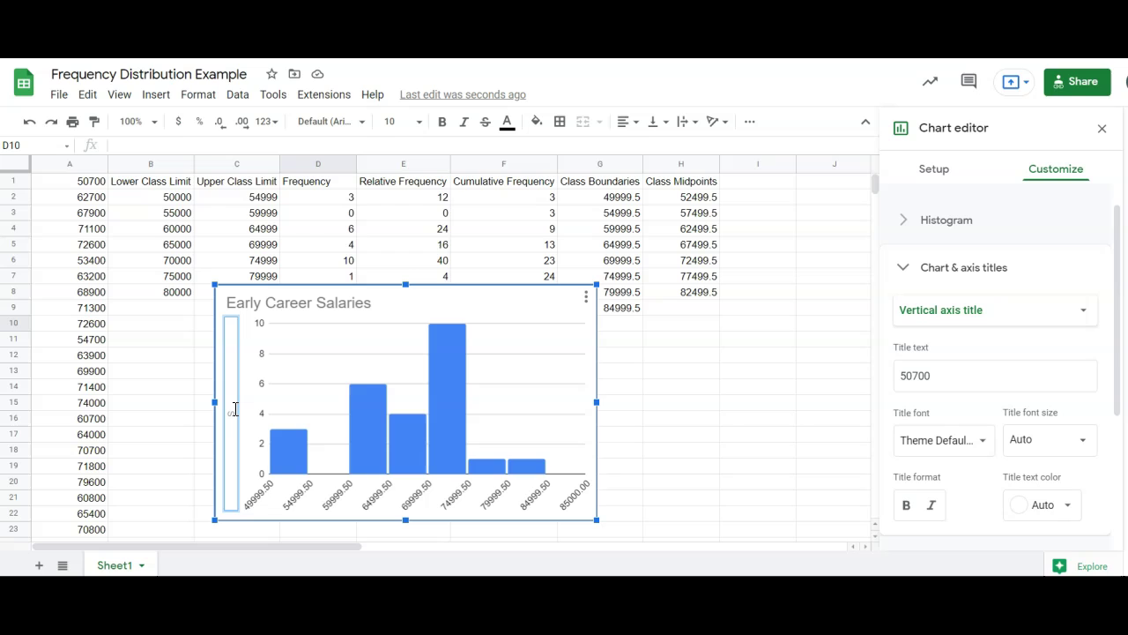
{"action": "type", "text": "Frequency"}
{"action": "left_click", "coordinate": [357, 524]}
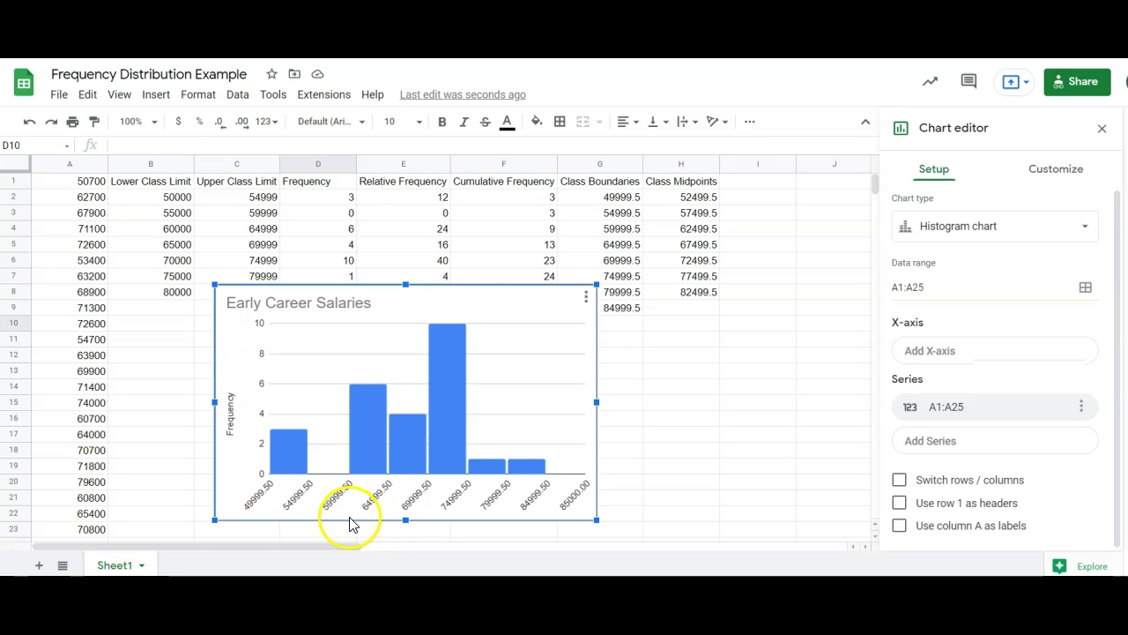
Add the horizontal axis title 'Salary' through Chart & axis titles.
{"action": "right_click", "coordinate": [350, 524]}
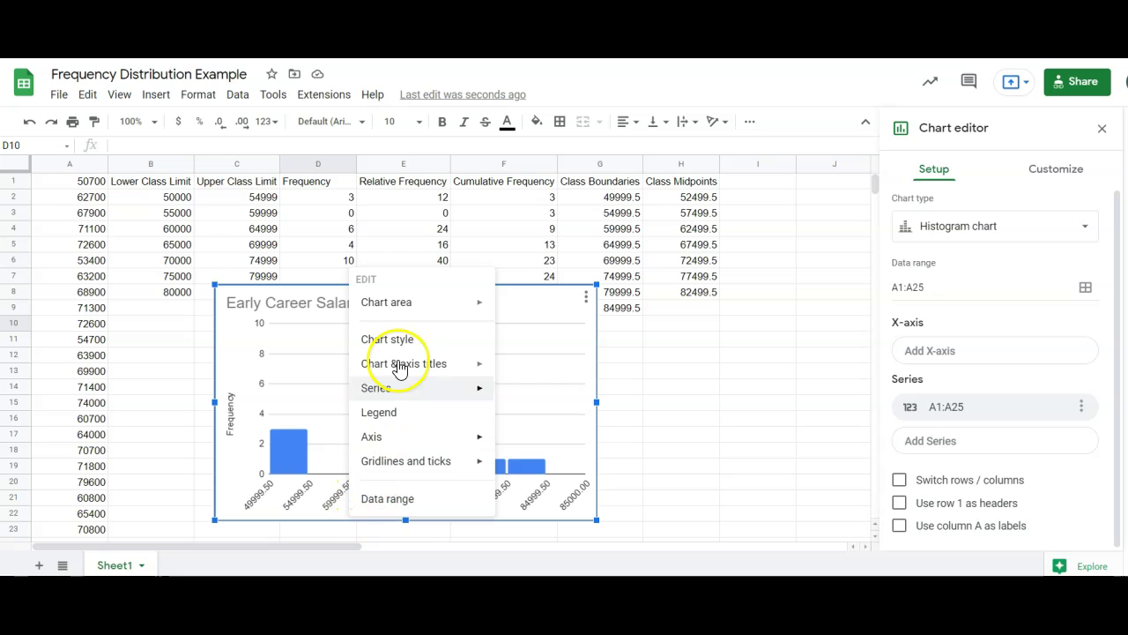
{"action": "mouse_move", "coordinate": [408, 364]}
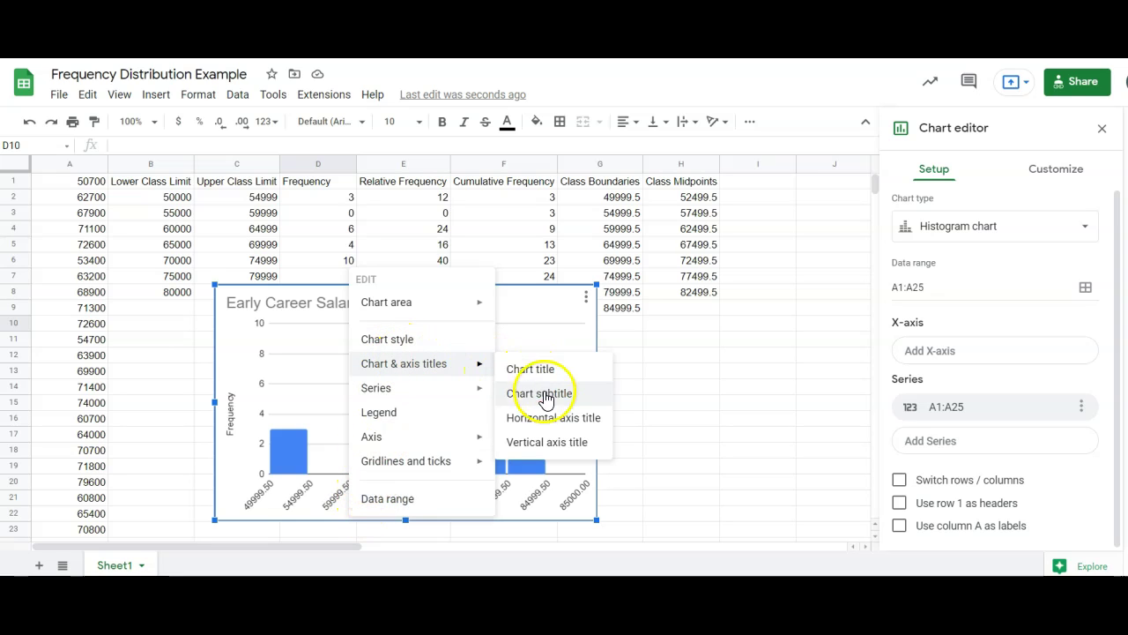
{"action": "left_click", "coordinate": [547, 418]}
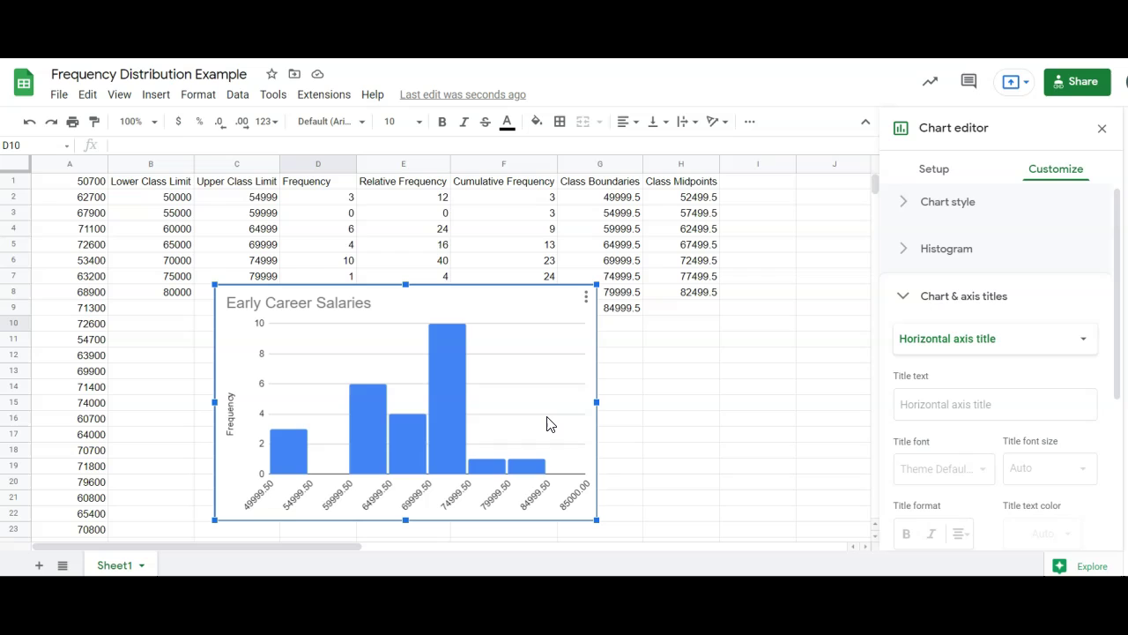
{"action": "left_click", "coordinate": [1048, 342]}
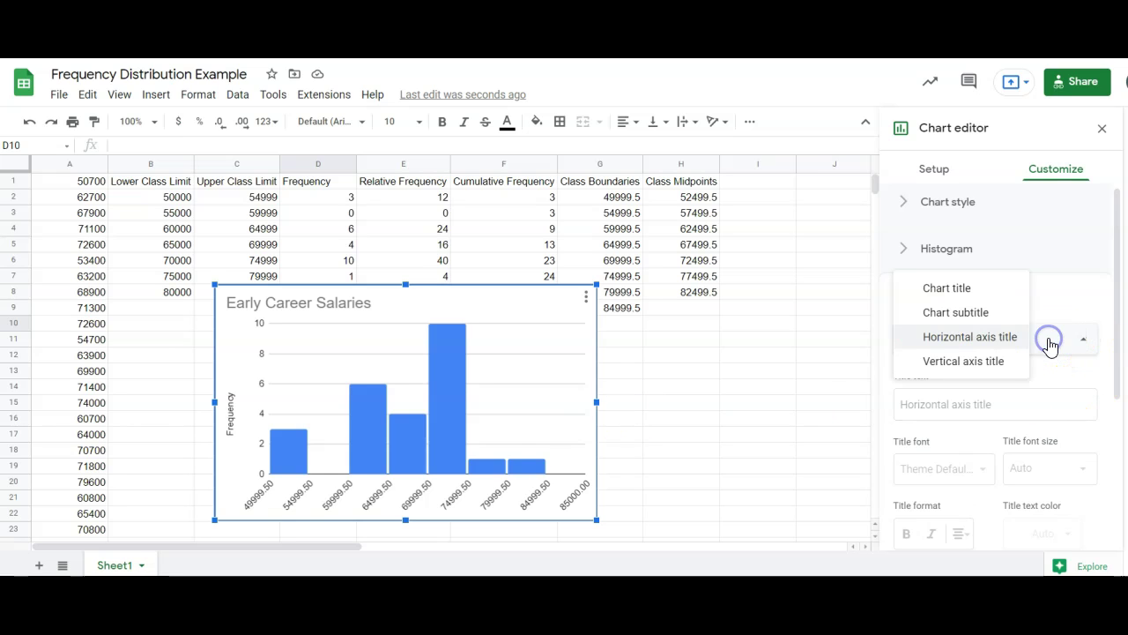
{"action": "left_click", "coordinate": [932, 399]}
{"action": "type", "text": "Salary"}
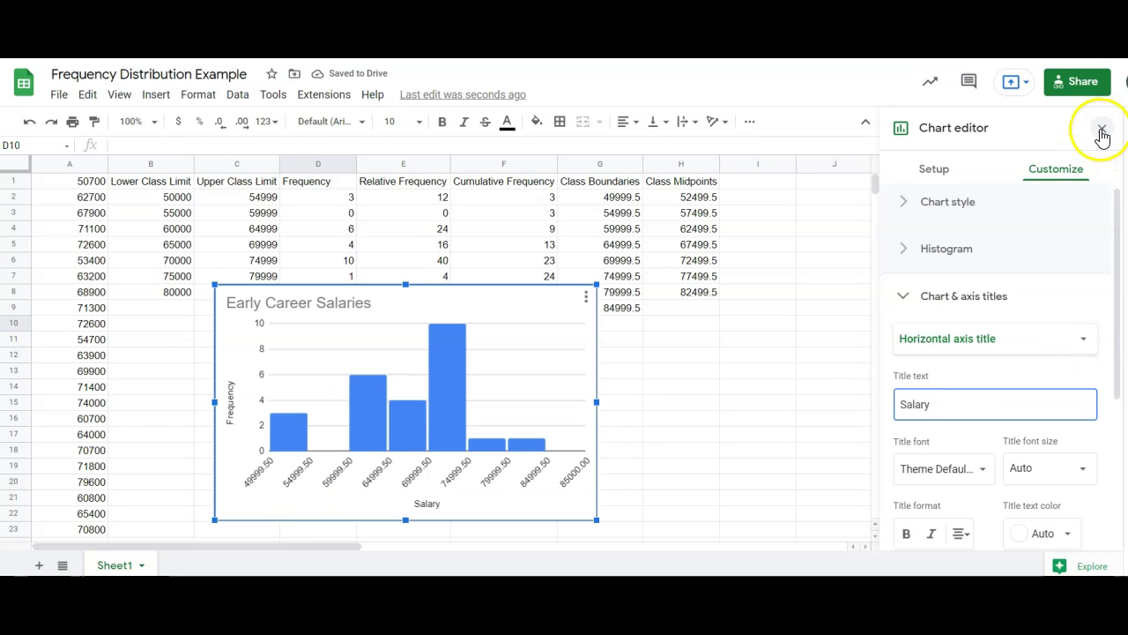
{"action": "left_click", "coordinate": [1101, 129]}
{"action": "left_click", "coordinate": [511, 305]}
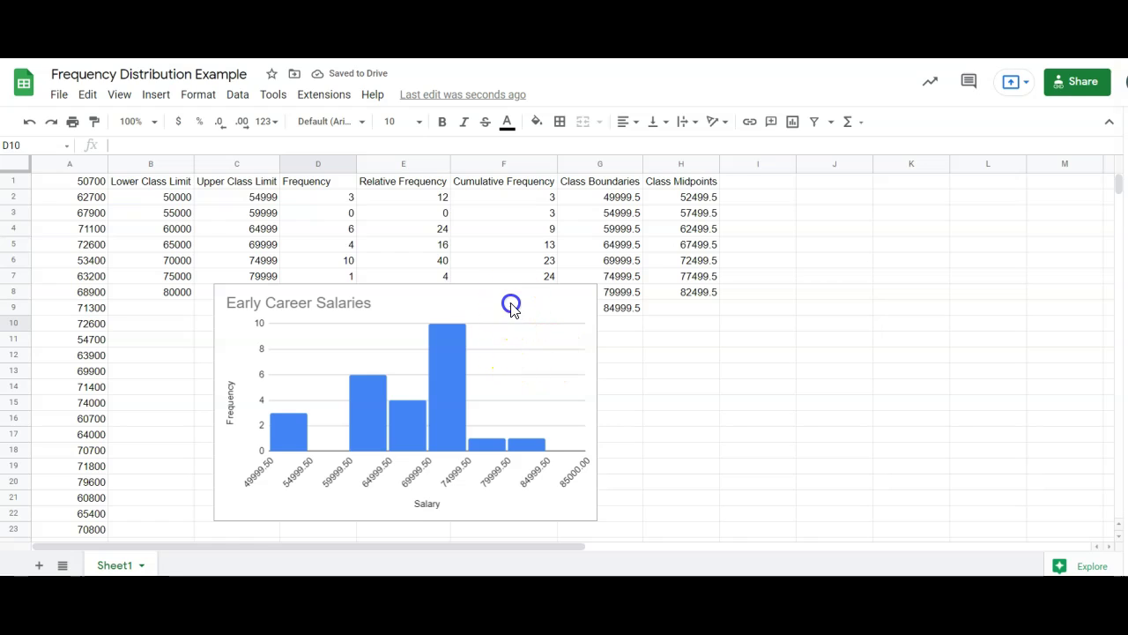
Drag the histogram further left under the table, uncovering row 9's total 25.
{"action": "left_click_drag", "start_coordinate": [524, 314], "coordinate": [488, 320]}
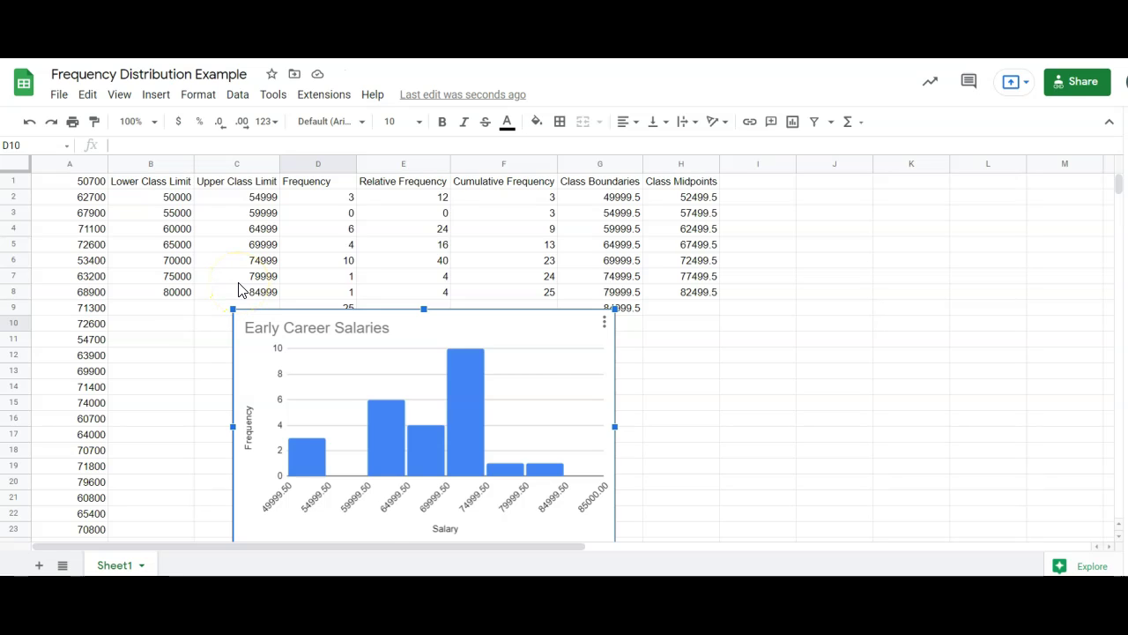
{"action": "left_click_drag", "start_coordinate": [396, 330], "coordinate": [334, 337]}
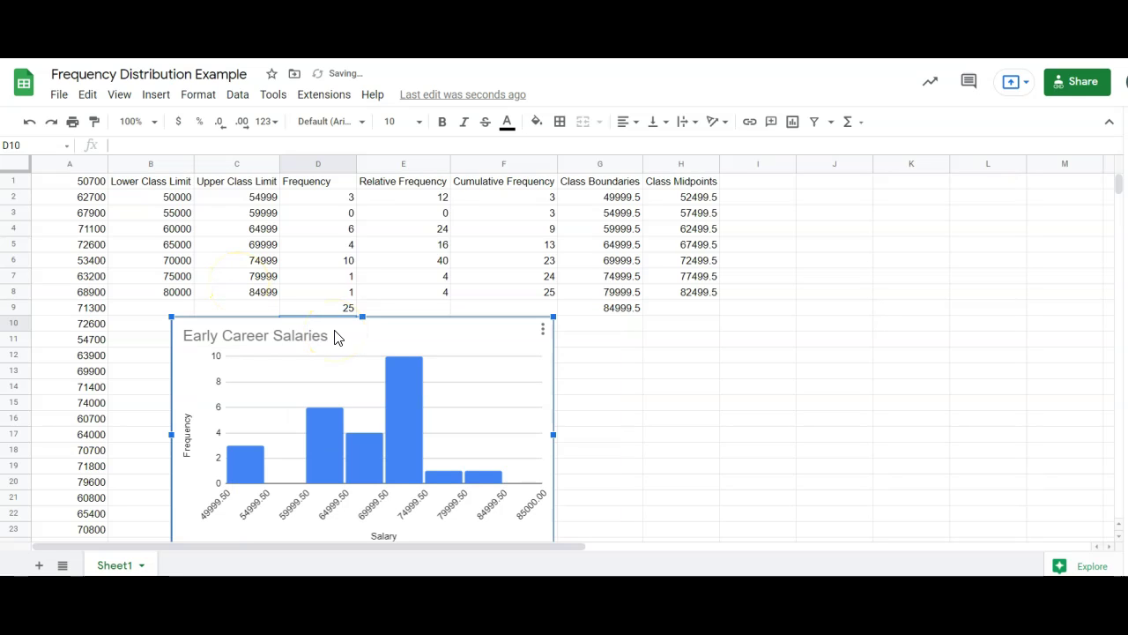